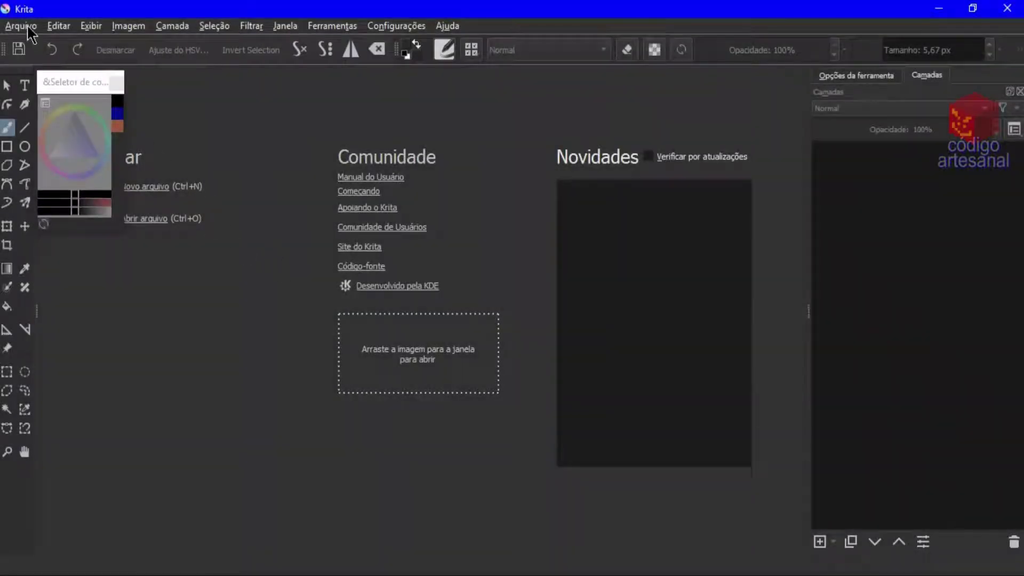
# Create a transparent 500 × 300 px canvas at 144 PPI through File > New.
pyautogui.click(26, 27)
pyautogui.click(35, 40)
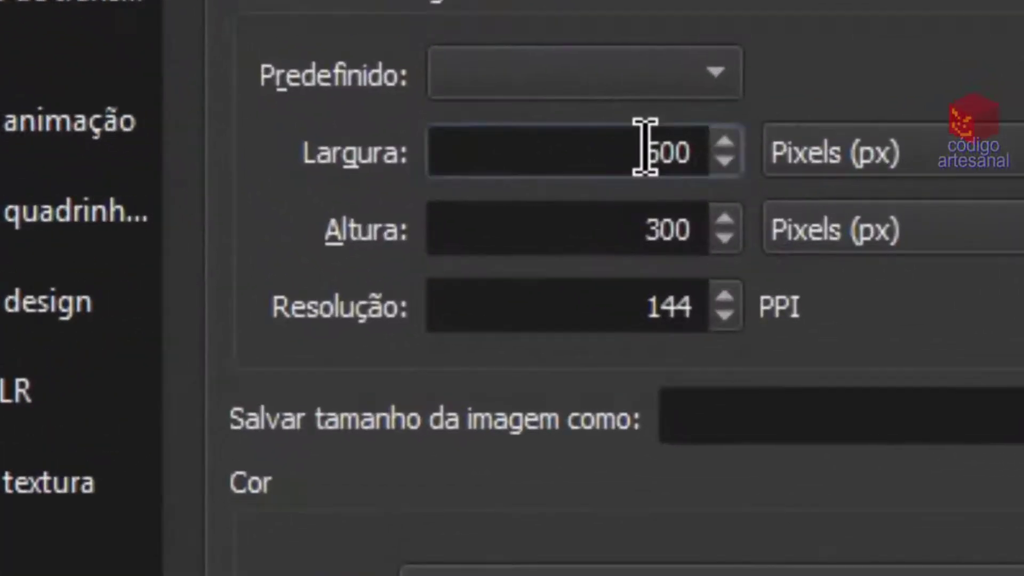
pyautogui.click(623, 229)
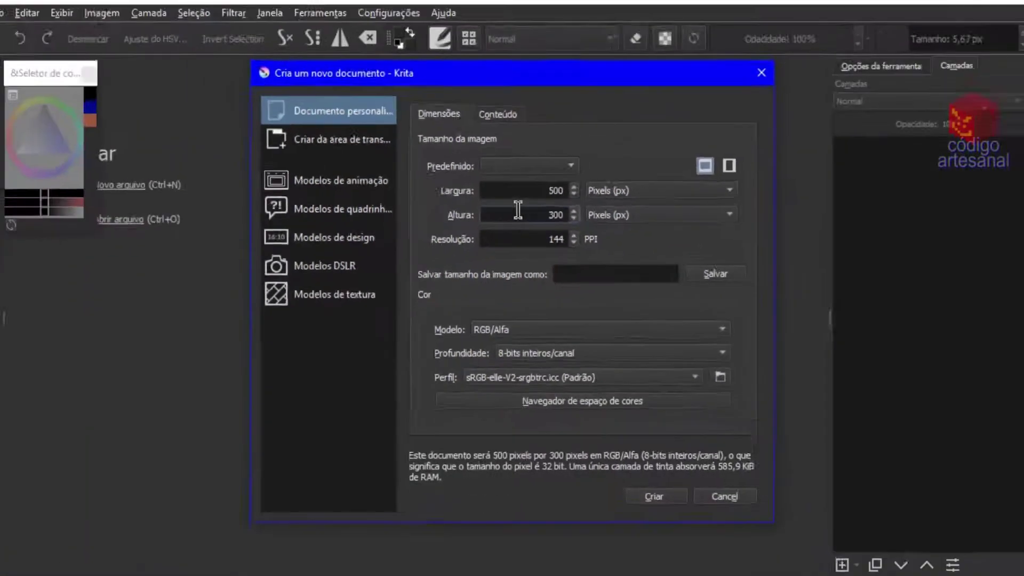
pyautogui.click(644, 477)
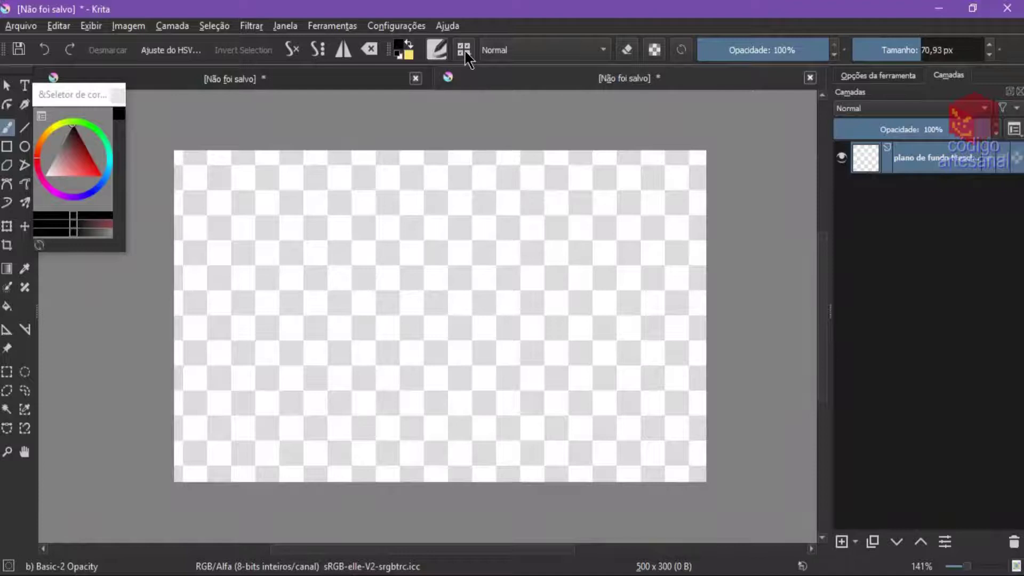
# Switch to the b)_Airbrush_Soft brush preset and adjust its size.
pyautogui.click(464, 49)
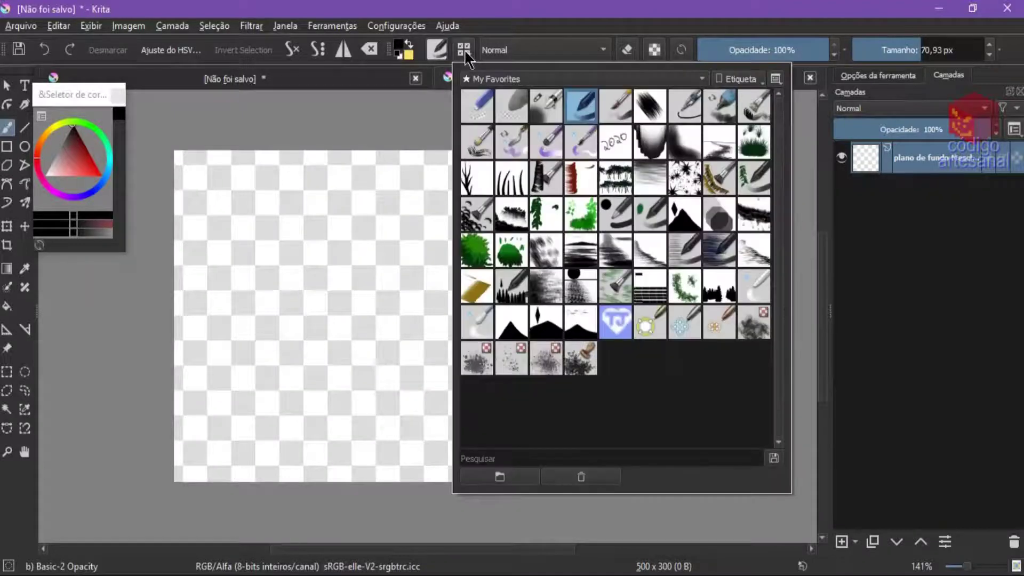
pyautogui.click(552, 107)
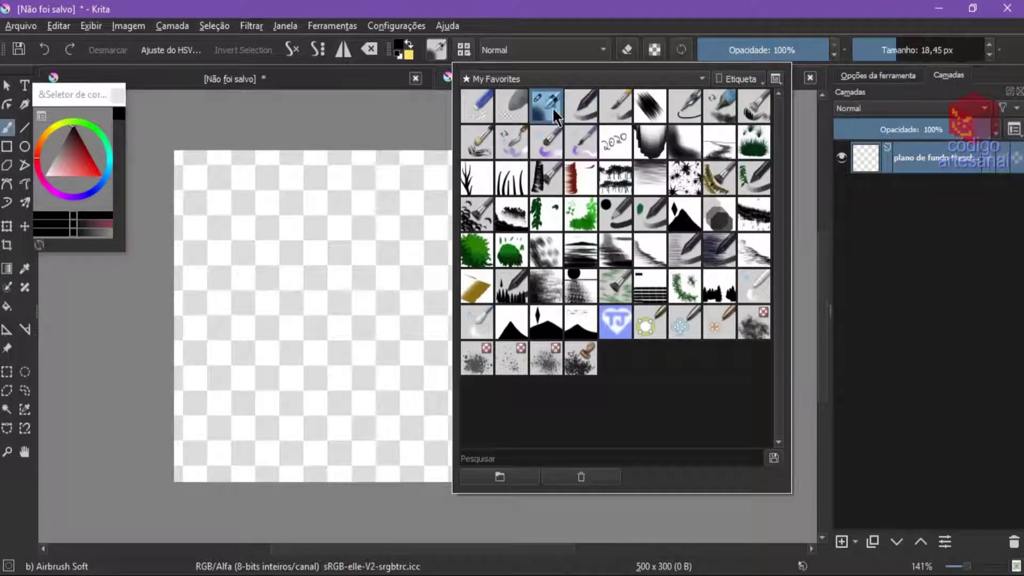
pyautogui.moveTo(445, 290); pyautogui.dragTo(446, 291)
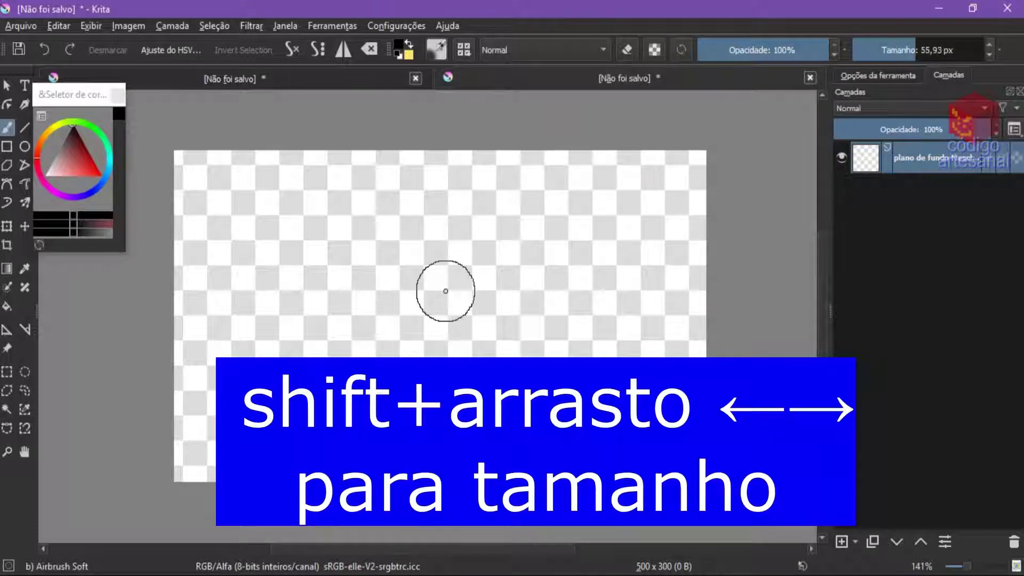
pyautogui.click(900, 50)
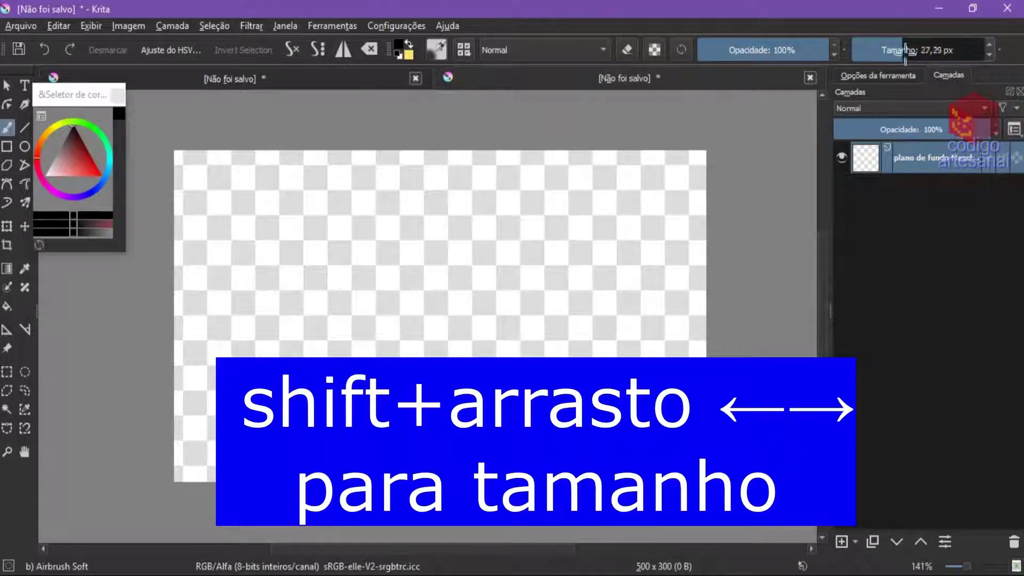
pyautogui.moveTo(425, 257); pyautogui.dragTo(429, 258)
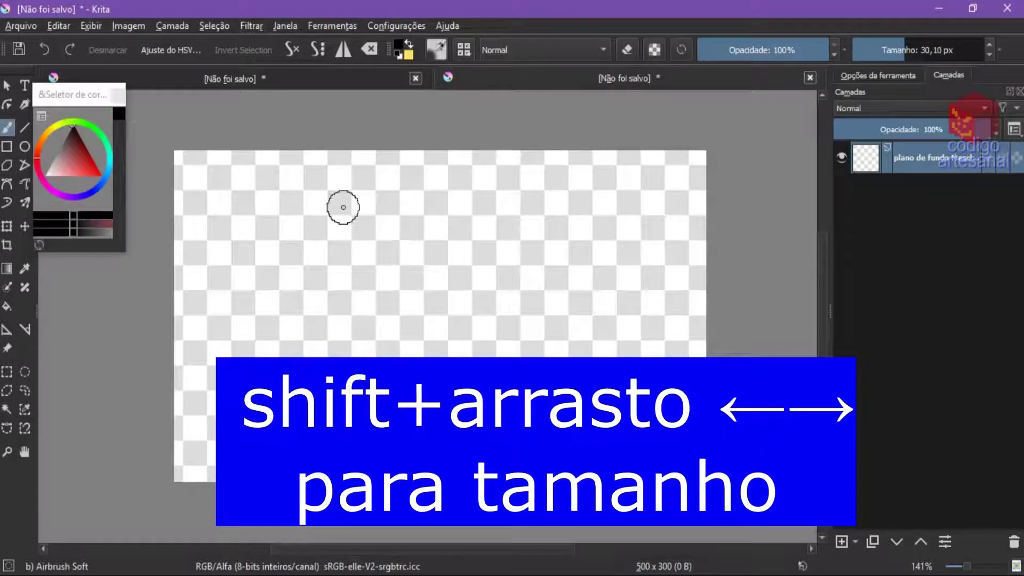
# Keep black as the paint colour, shrink the brush to 16.67 px and dab the canvas centre.
pyautogui.click(399, 48)
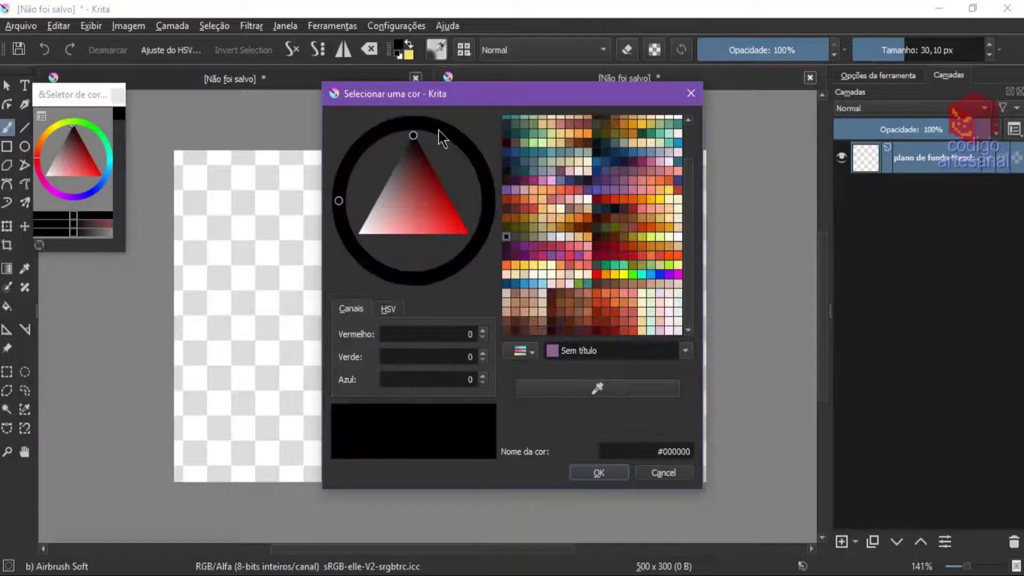
pyautogui.click(598, 472)
pyautogui.click(94, 115)
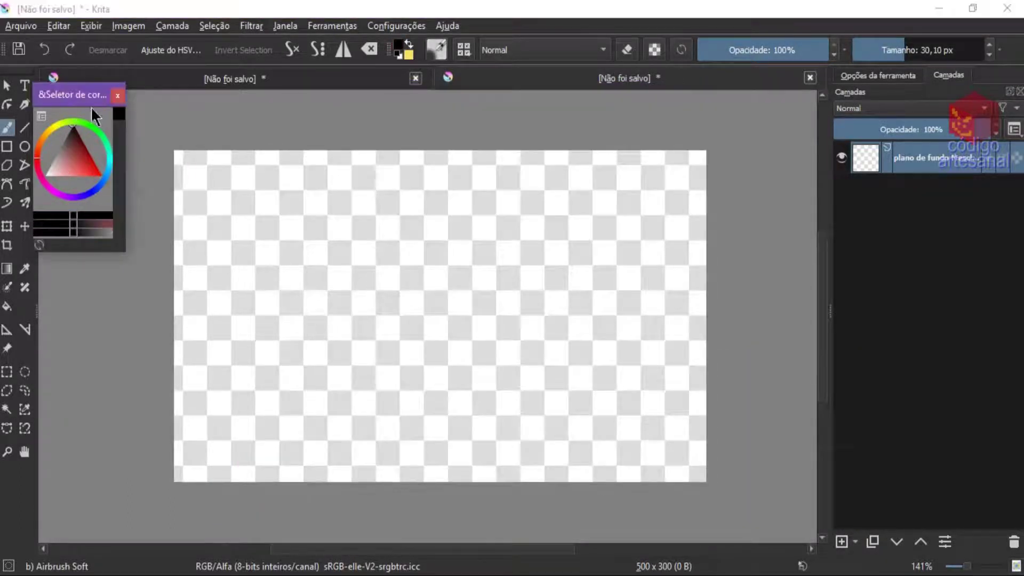
pyautogui.moveTo(441, 265); pyautogui.dragTo(430, 313)
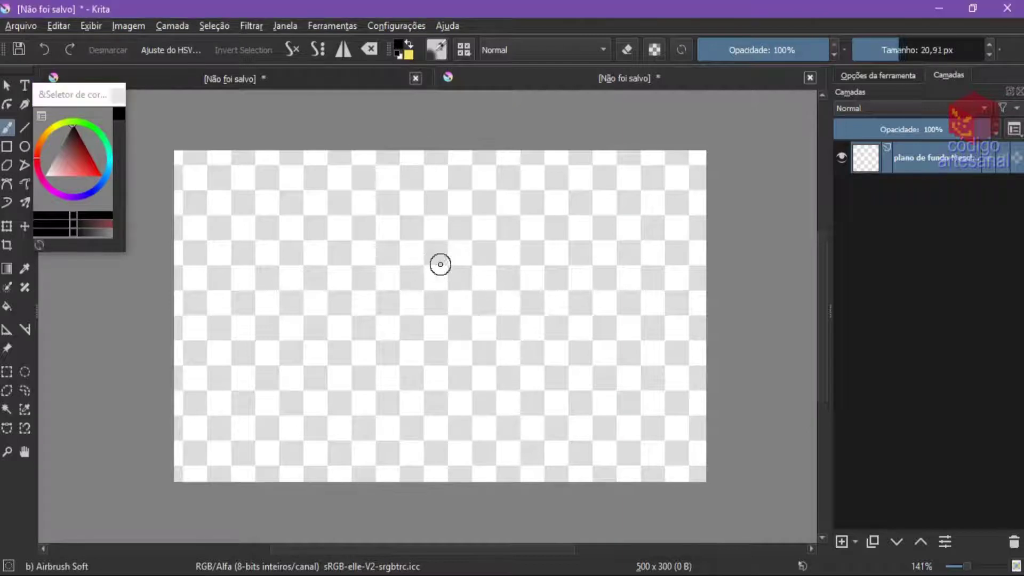
pyautogui.click(430, 313)
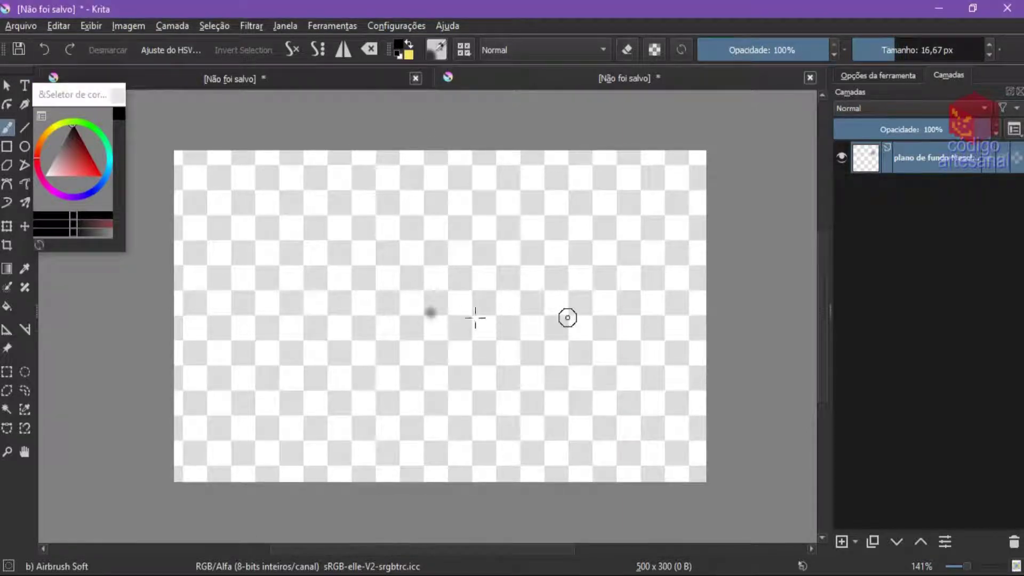
# Dab a cluster of soft black dots of varied sizes around the canvas centre.
pyautogui.click(431, 313)
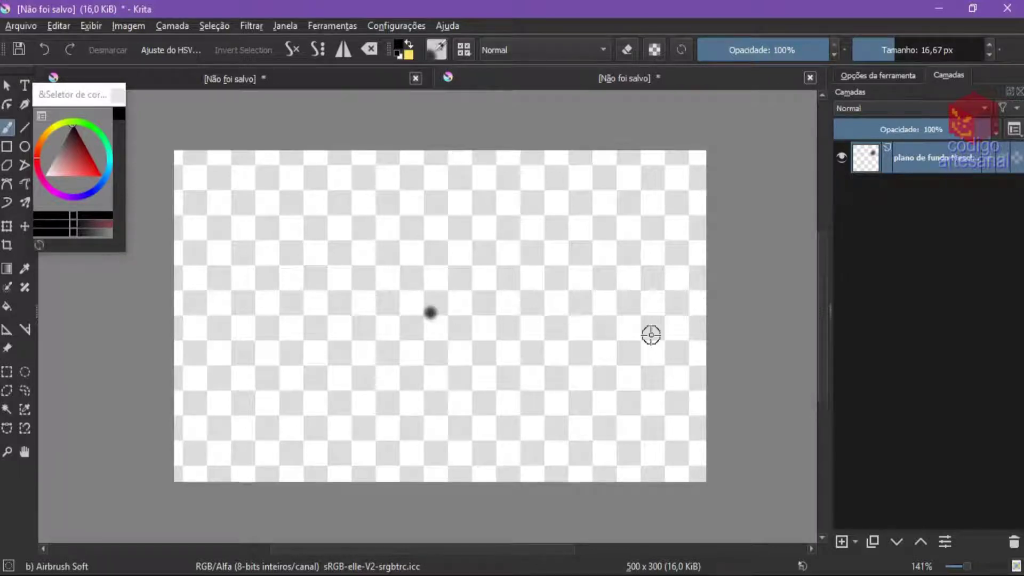
pyautogui.click(500, 339)
pyautogui.click(349, 398)
pyautogui.click(361, 251)
pyautogui.click(428, 225)
pyautogui.click(365, 314)
pyautogui.click(473, 279)
pyautogui.click(314, 230)
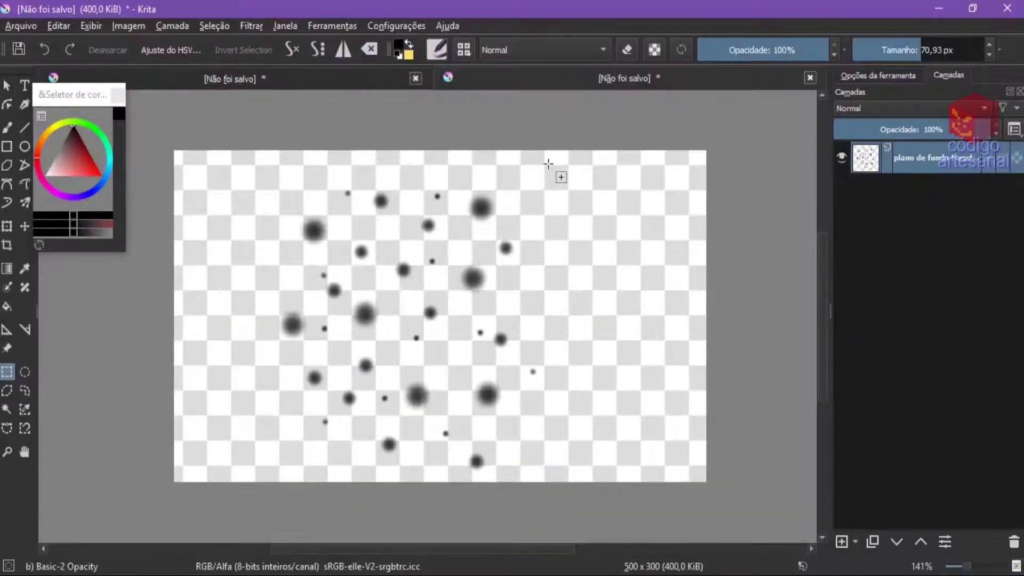
# Select a rectangle around the dot cluster and copy it with Editar > Copiar.
pyautogui.moveTo(548, 164); pyautogui.dragTo(257, 482)
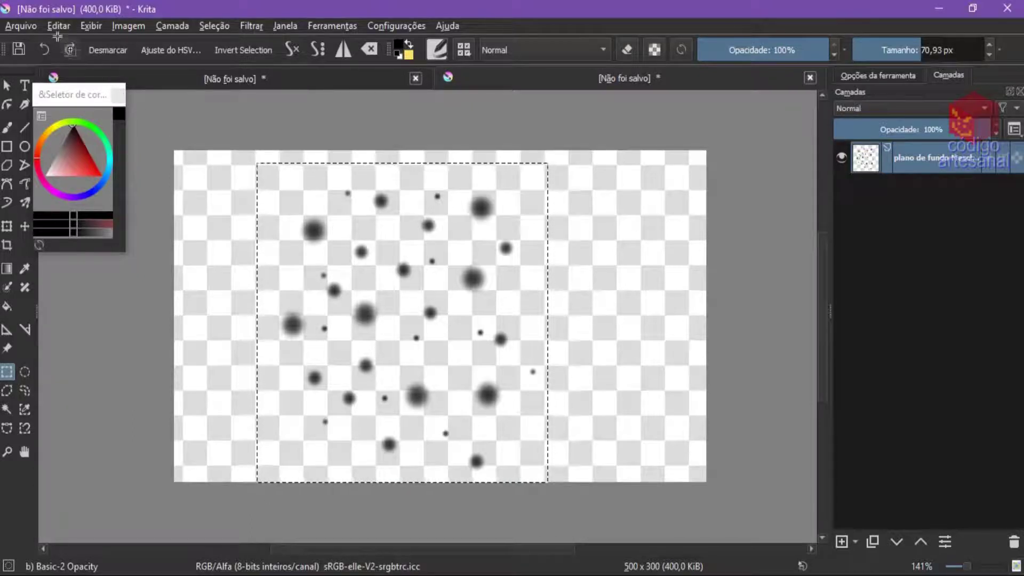
pyautogui.click(59, 25)
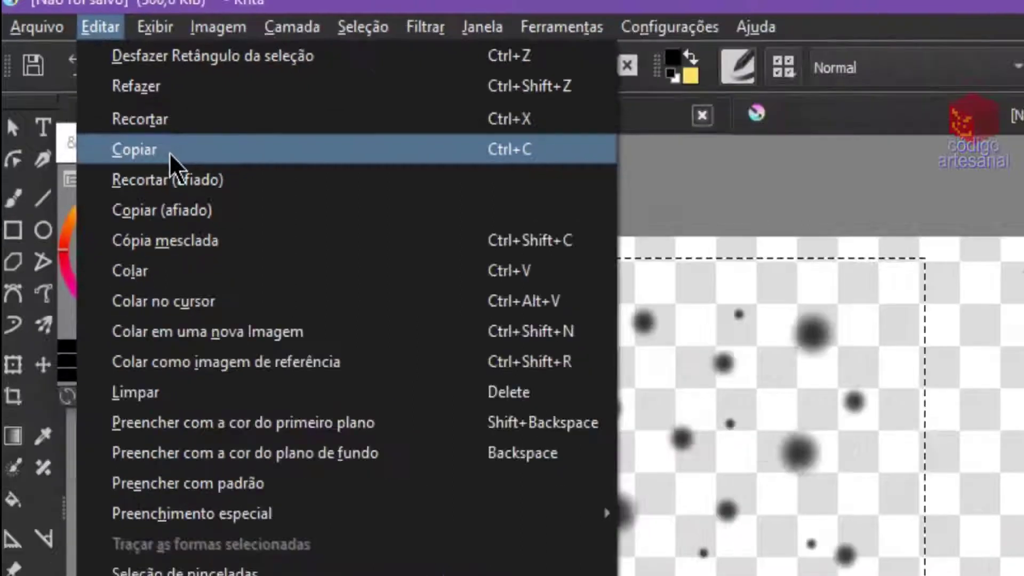
pyautogui.click(168, 152)
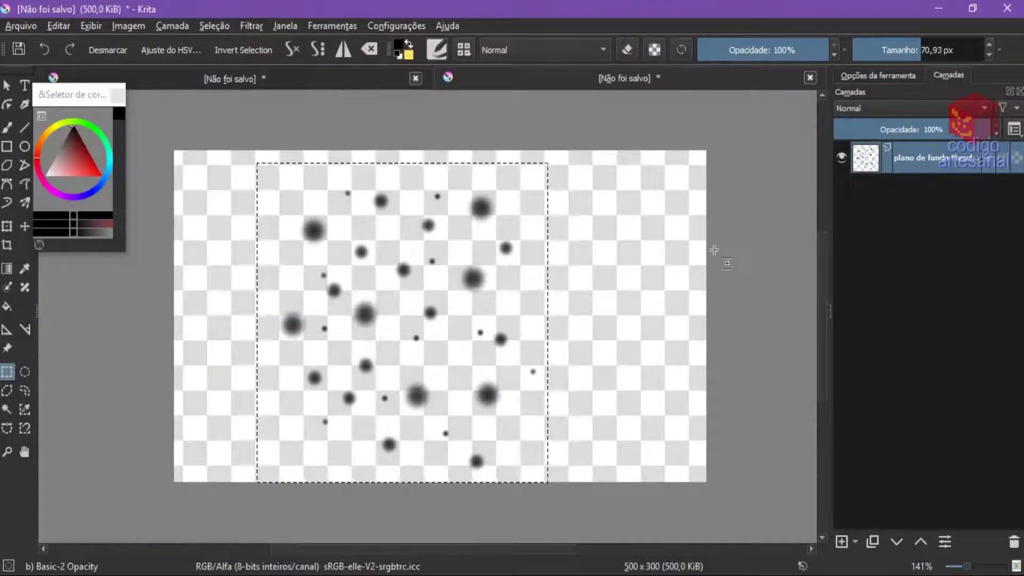
# Turn off eraser mode, take the Freehand Brush and choose the b)_Basic-2_Opacity preset.
pyautogui.press('e')
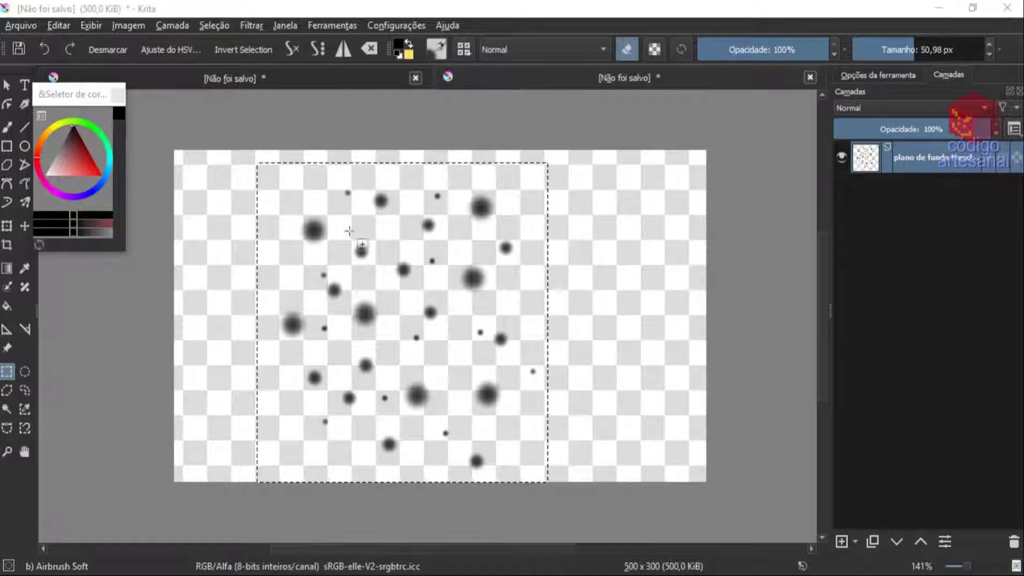
pyautogui.click(7, 128)
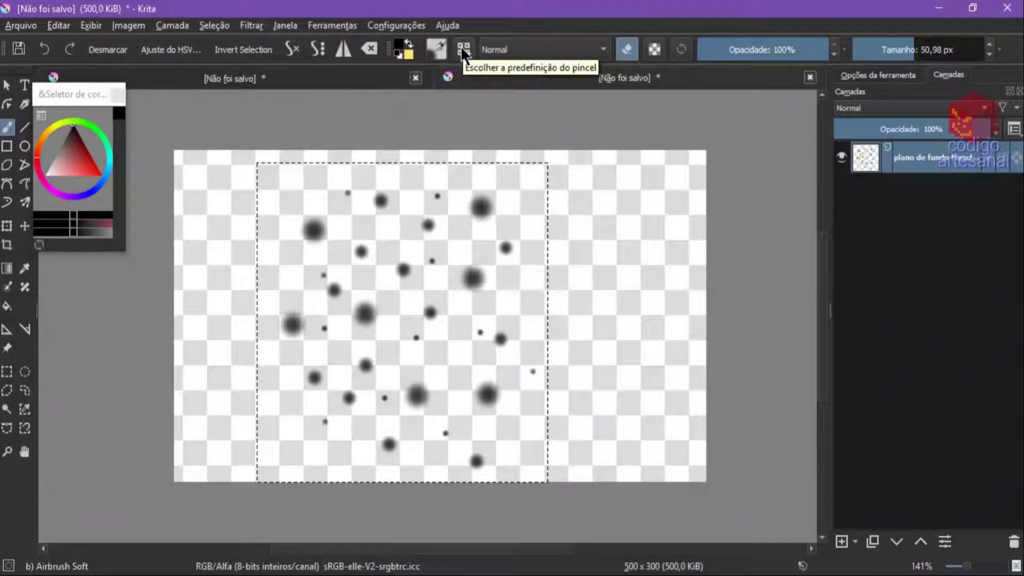
pyautogui.click(461, 48)
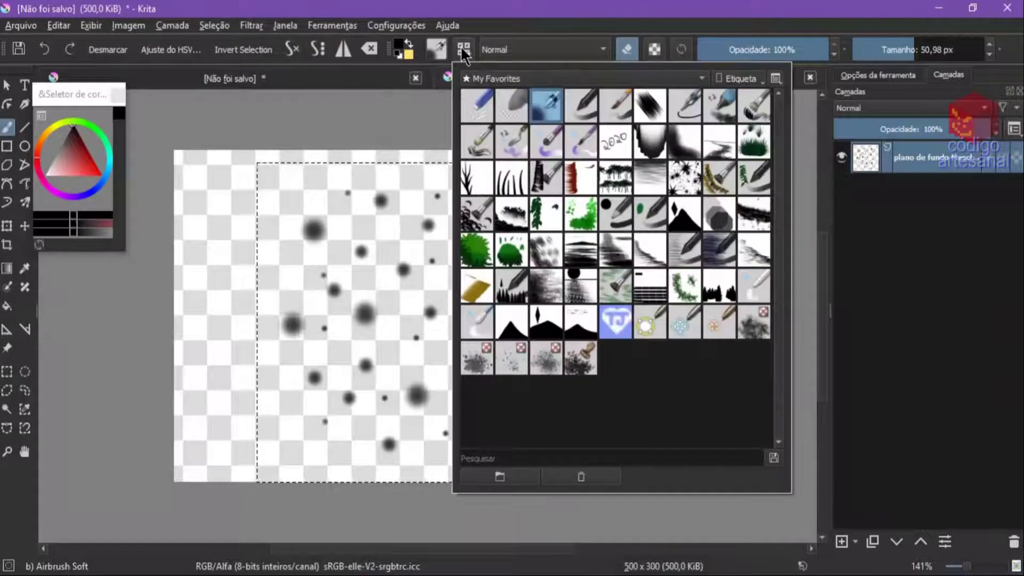
pyautogui.click(581, 113)
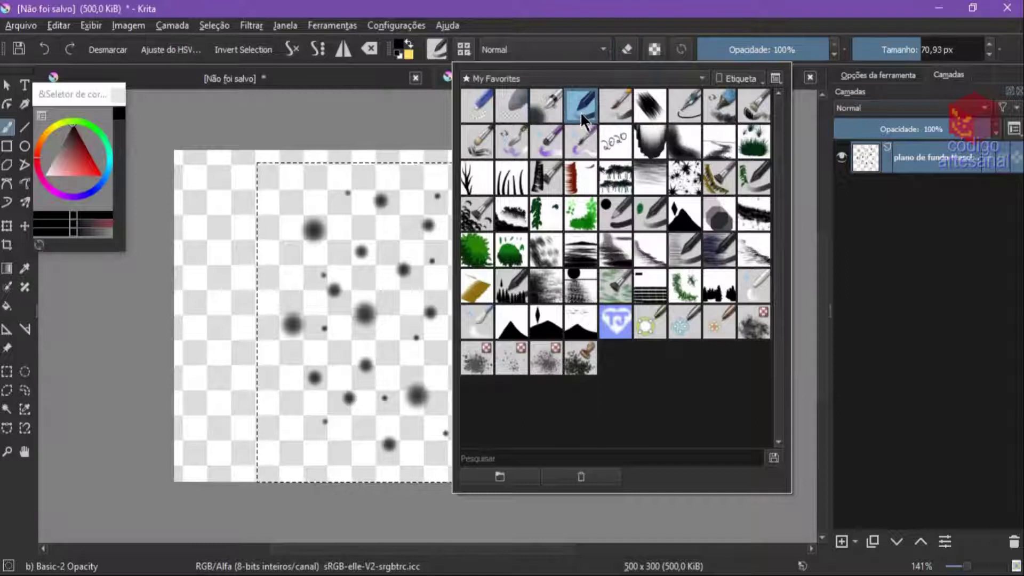
pyautogui.click(435, 50)
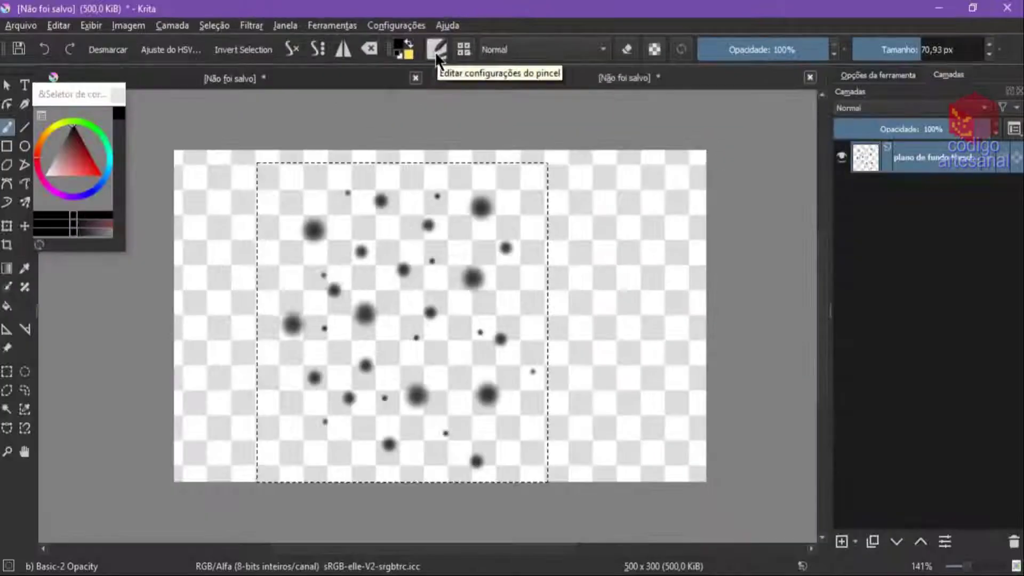
# Create a clipboard brush tip from the copied dots and rename it from teste1 to cabelo.
pyautogui.click(435, 51)
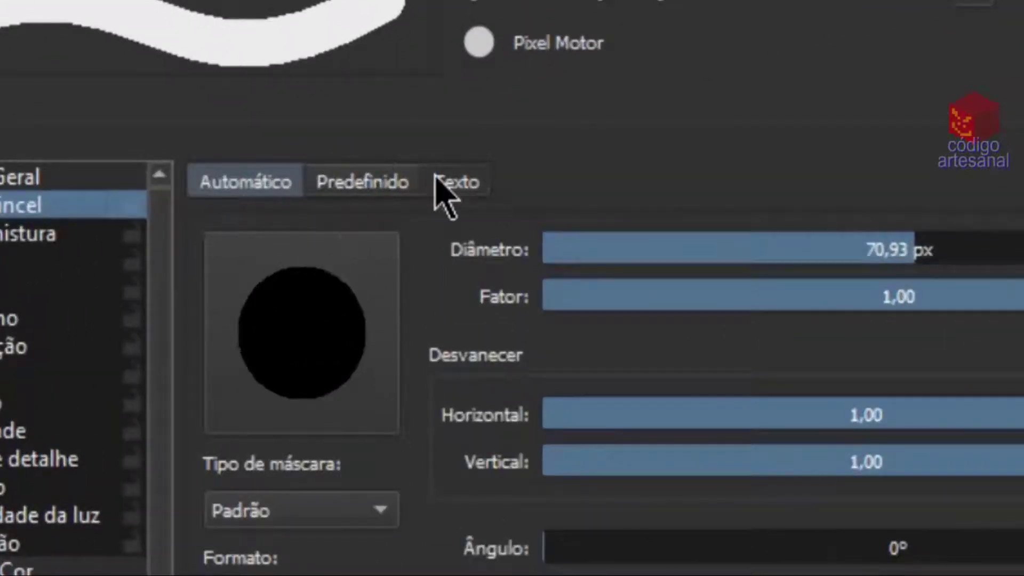
pyautogui.click(360, 187)
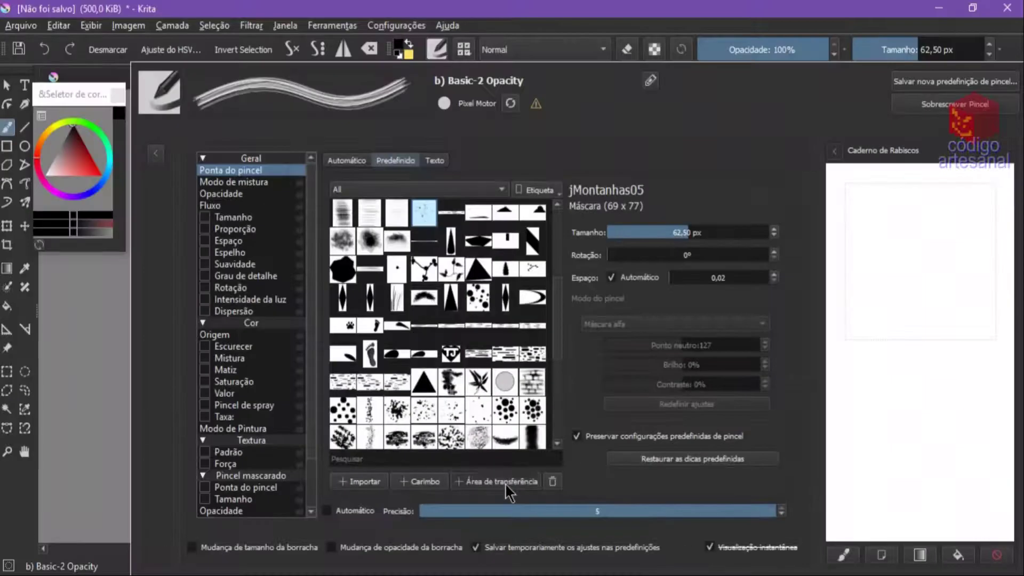
pyautogui.click(505, 482)
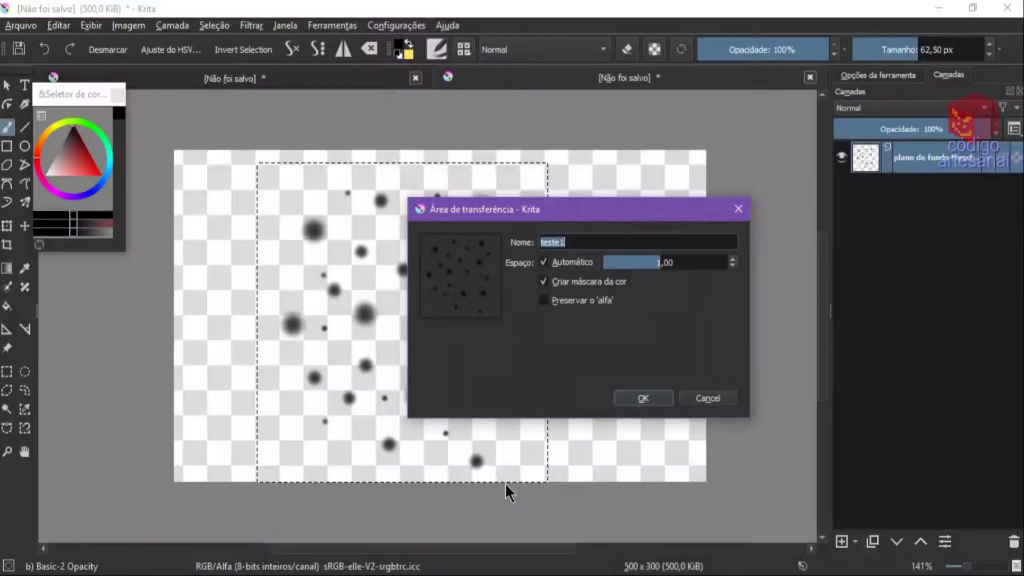
pyautogui.click(588, 242)
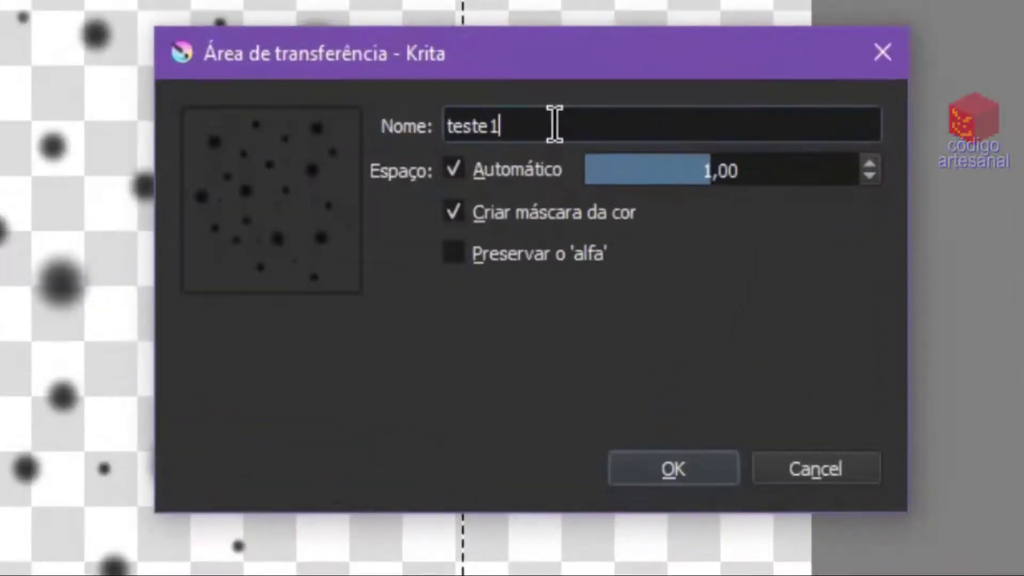
pyautogui.press('BackSpace')
pyautogui.press('BackSpace')
pyautogui.press('BackSpace')
pyautogui.press('BackSpace')
pyautogui.write('cabelo')
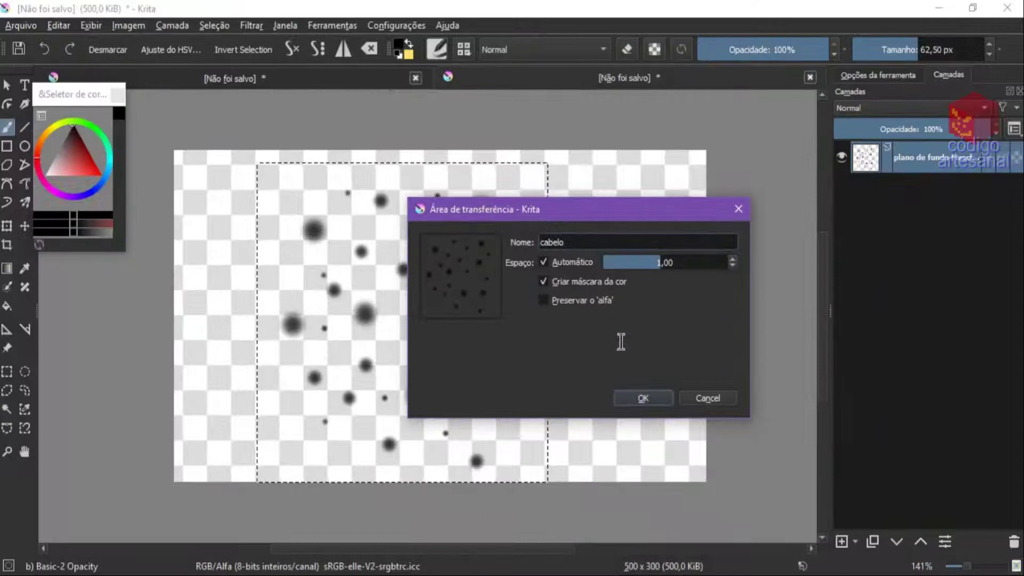
# Add the cabelo tip at 69.77 px and bring up the Opacidade settings.
pyautogui.click(635, 399)
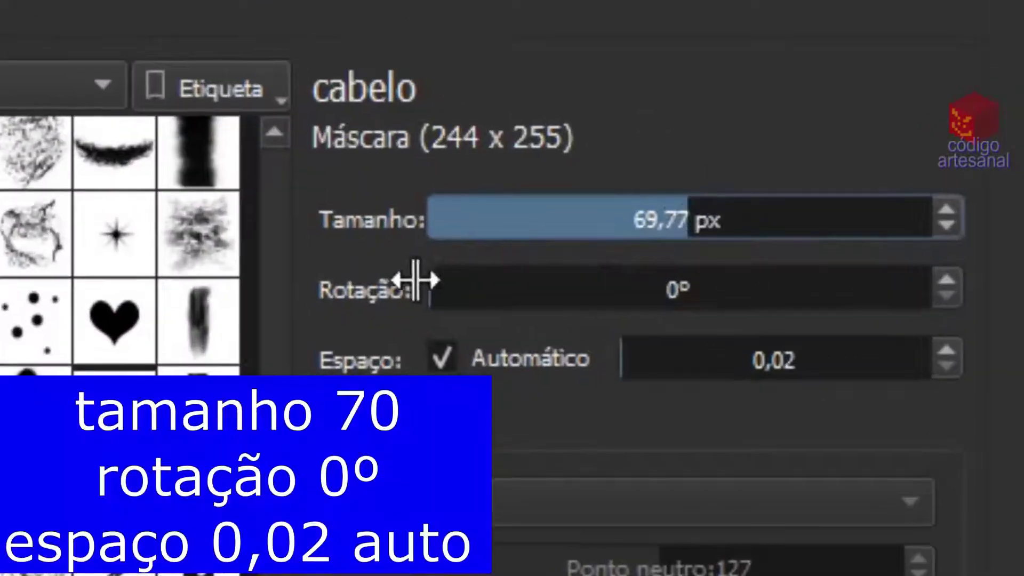
pyautogui.moveTo(416, 280)
pyautogui.mouseDown()
pyautogui.moveTo(479, 277)
pyautogui.moveTo(424, 290)
pyautogui.mouseUp()
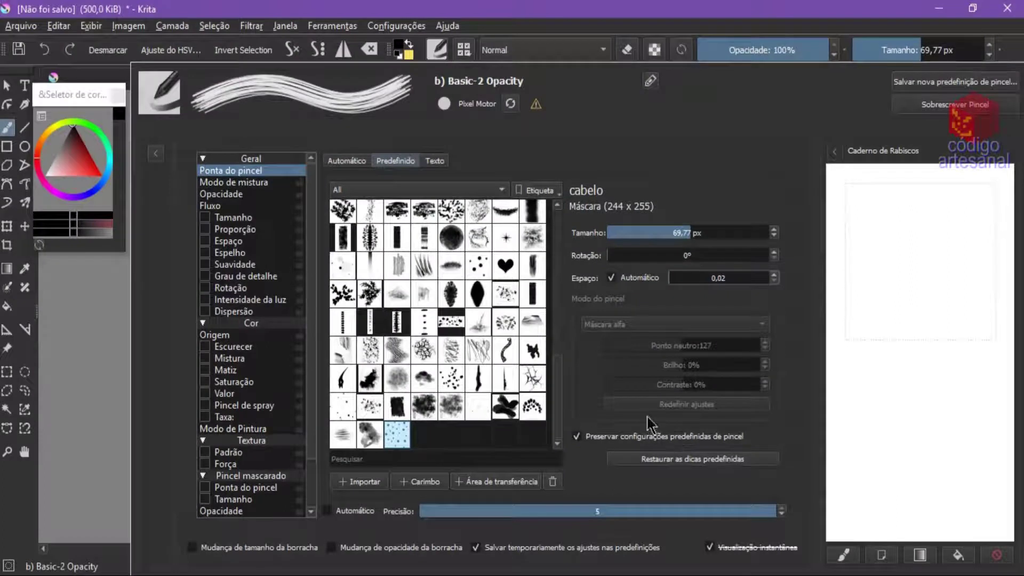
pyautogui.click(234, 194)
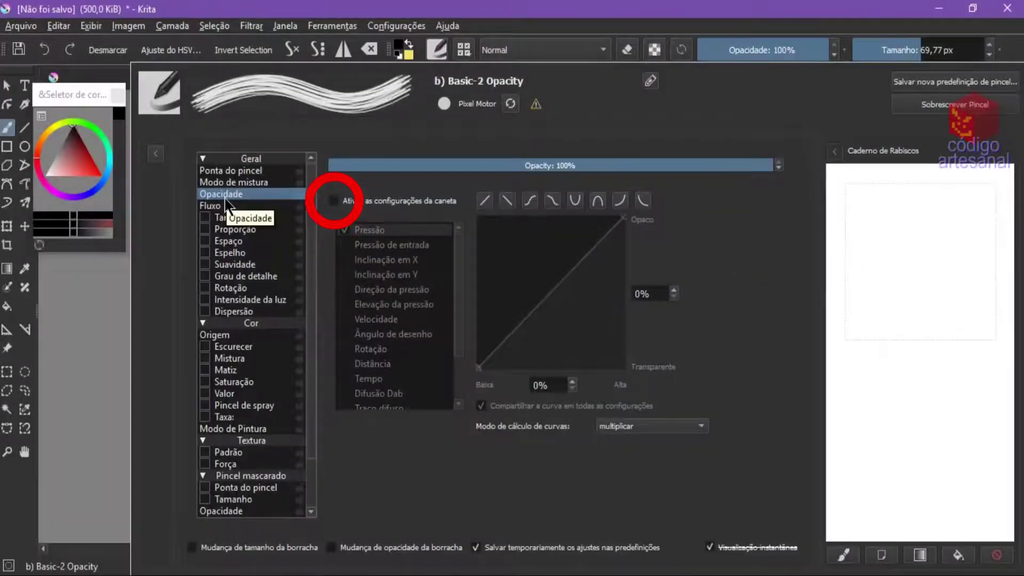
# Drive opacity by Distance only, with 150 px length, an arch (∩) curve and repeat off.
pyautogui.click(334, 201)
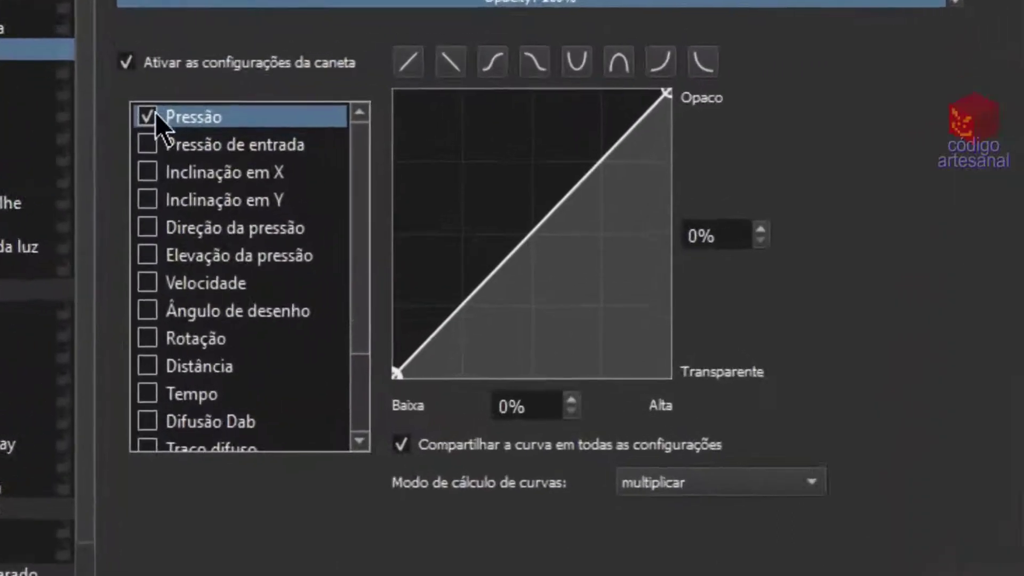
pyautogui.click(116, 367)
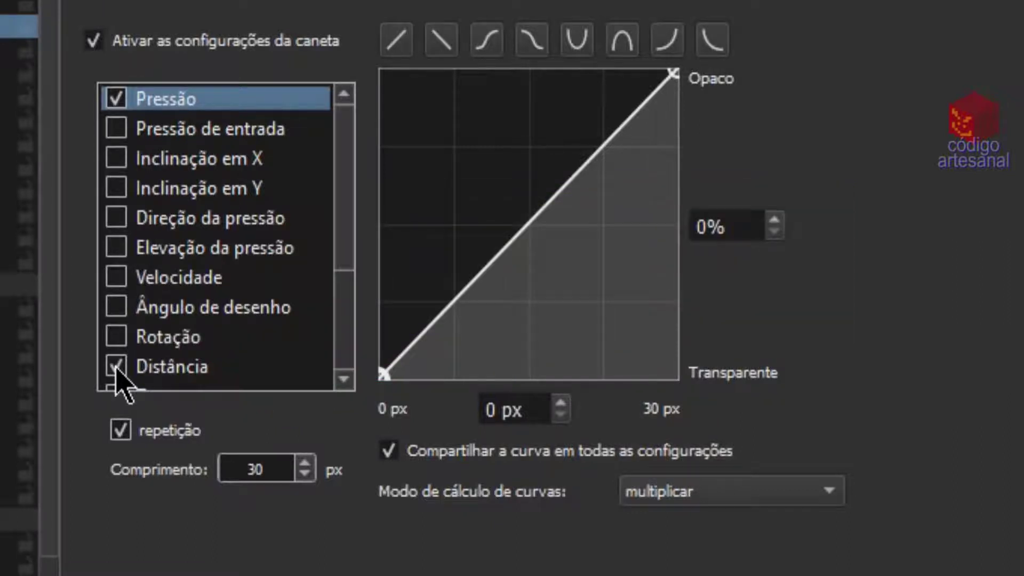
pyautogui.click(117, 98)
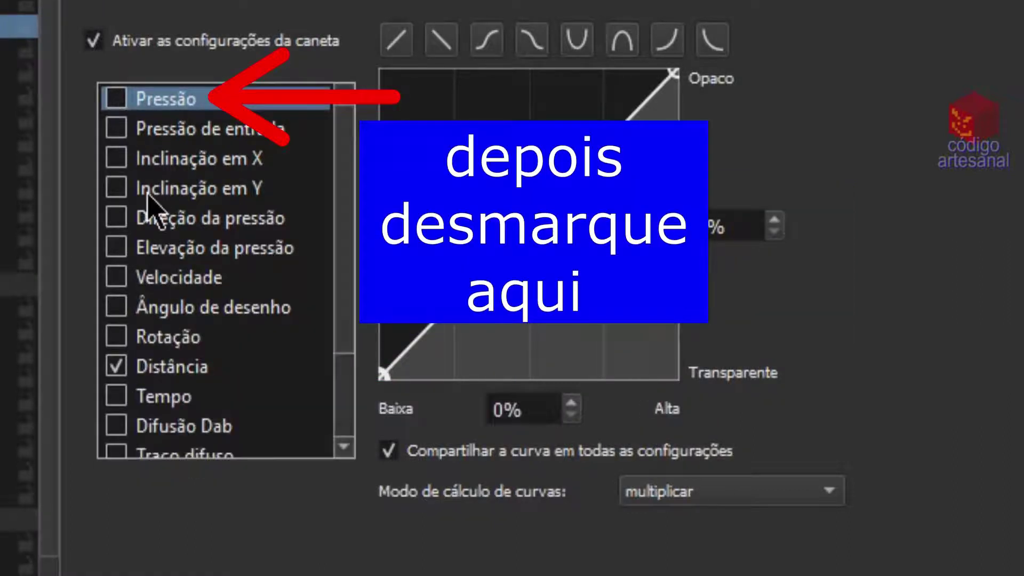
pyautogui.click(184, 367)
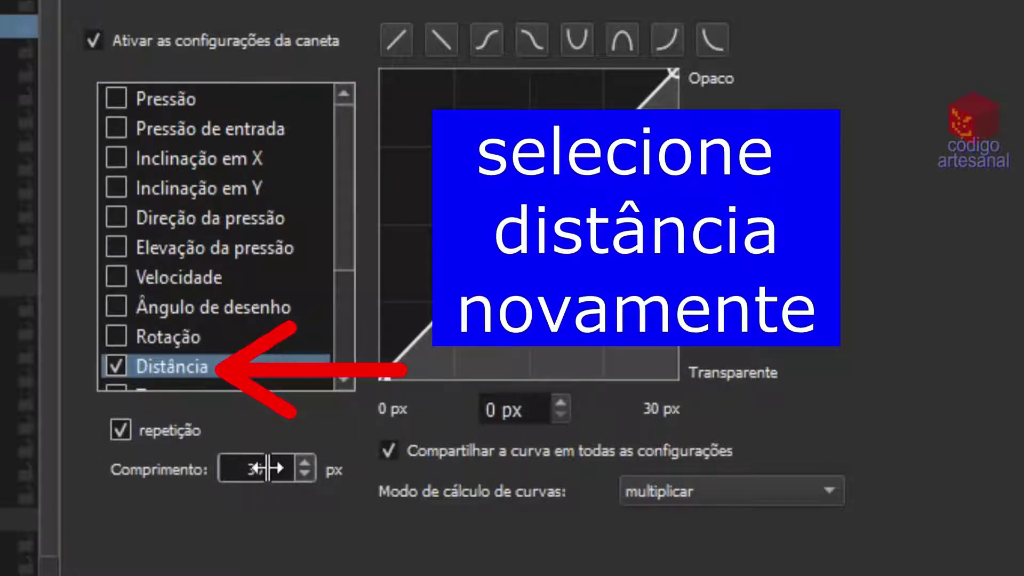
pyautogui.moveTo(268, 468); pyautogui.dragTo(263, 468)
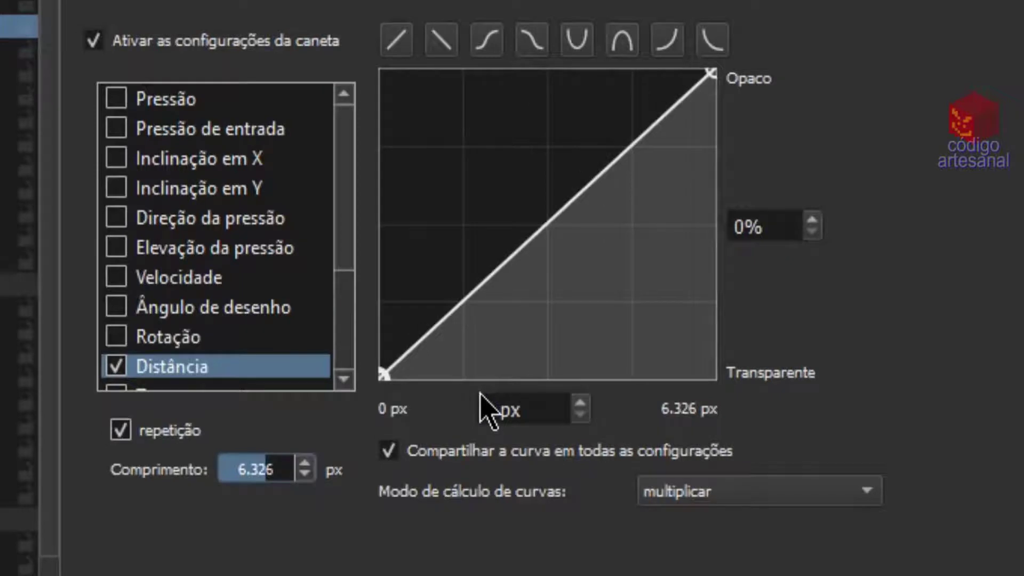
pyautogui.write('150')
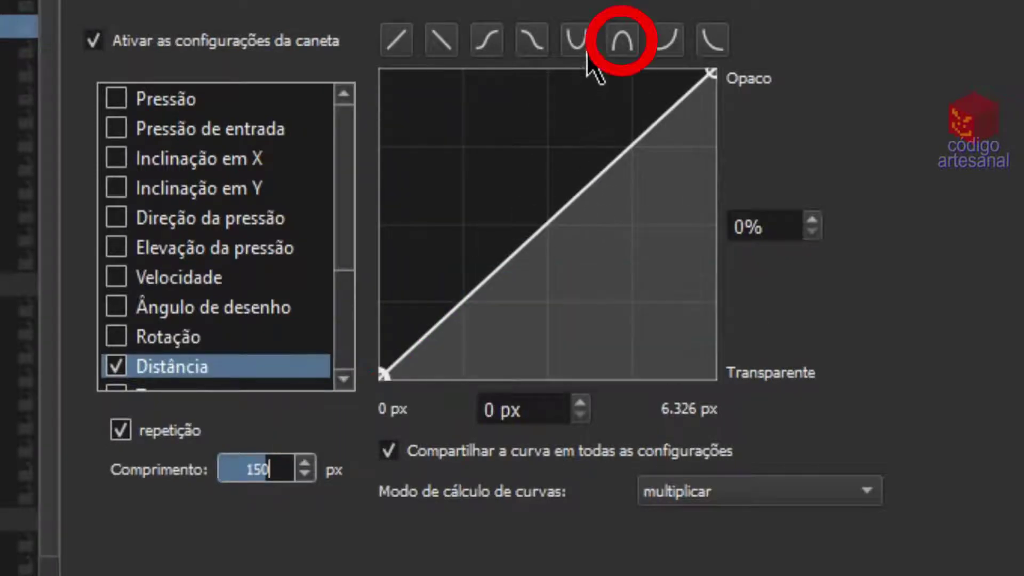
pyautogui.click(621, 38)
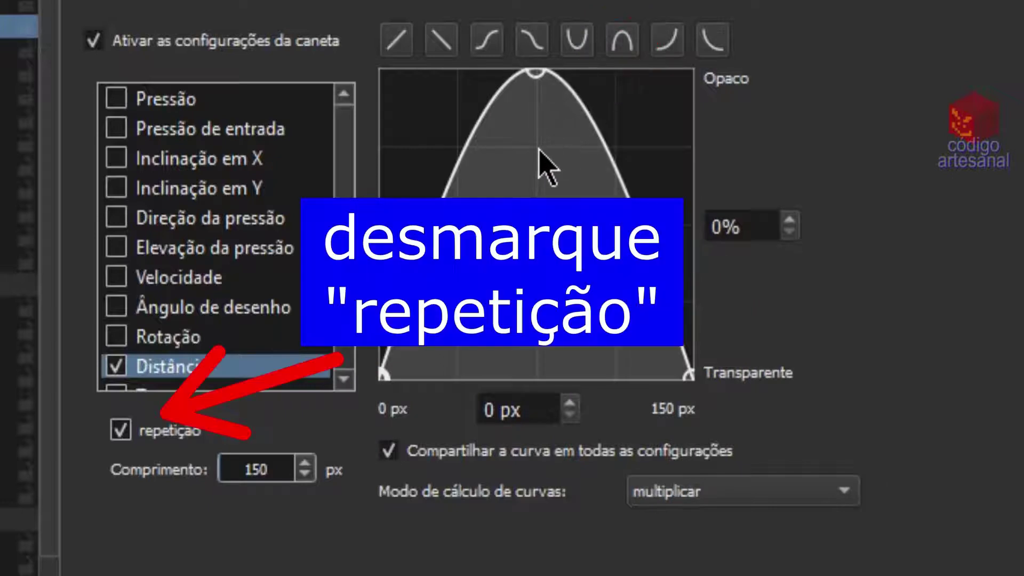
pyautogui.click(126, 433)
pyautogui.moveTo(345, 236)
pyautogui.mouseDown()
pyautogui.moveTo(355, 343)
pyautogui.moveTo(366, 128)
pyautogui.mouseUp()
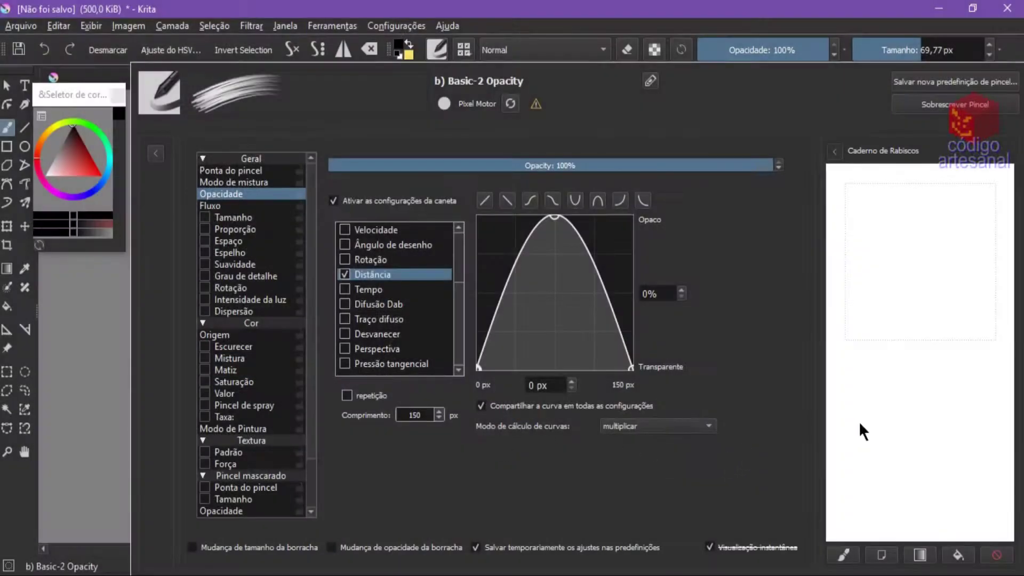
# Draw diagonal and curved cabelo test strokes on the scratchpad, then clear it.
pyautogui.moveTo(889, 456); pyautogui.dragTo(933, 326)
pyautogui.moveTo(888, 375); pyautogui.dragTo(939, 307)
pyautogui.moveTo(911, 218); pyautogui.dragTo(944, 399)
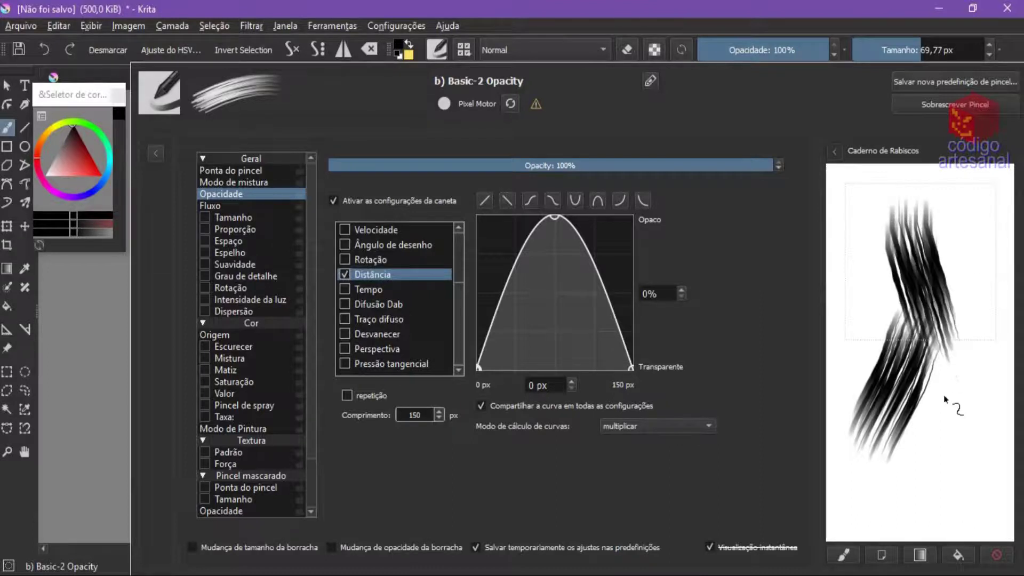
pyautogui.click(997, 558)
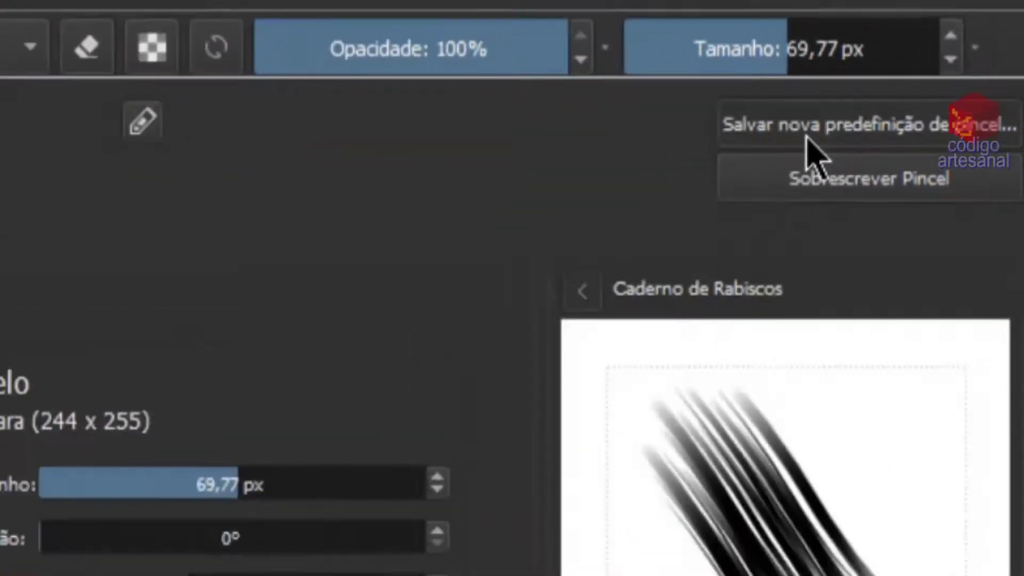
# Save the brush as new preset 'Cabelo Fundo' with the scratchpad strokes as its thumbnail.
pyautogui.click(763, 176)
pyautogui.click(559, 183)
pyautogui.write('Cabelo')
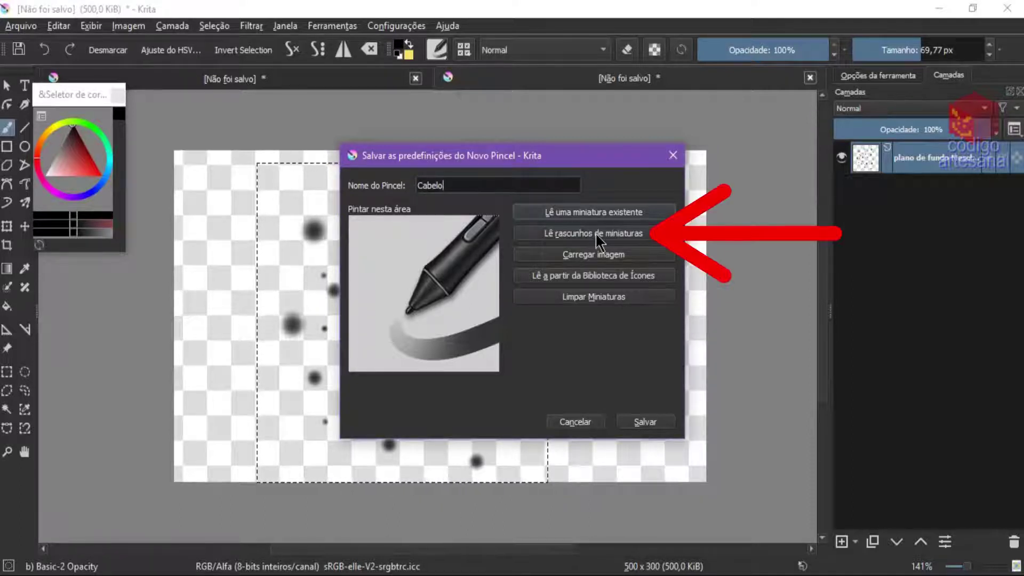
pyautogui.click(595, 232)
pyautogui.click(481, 183)
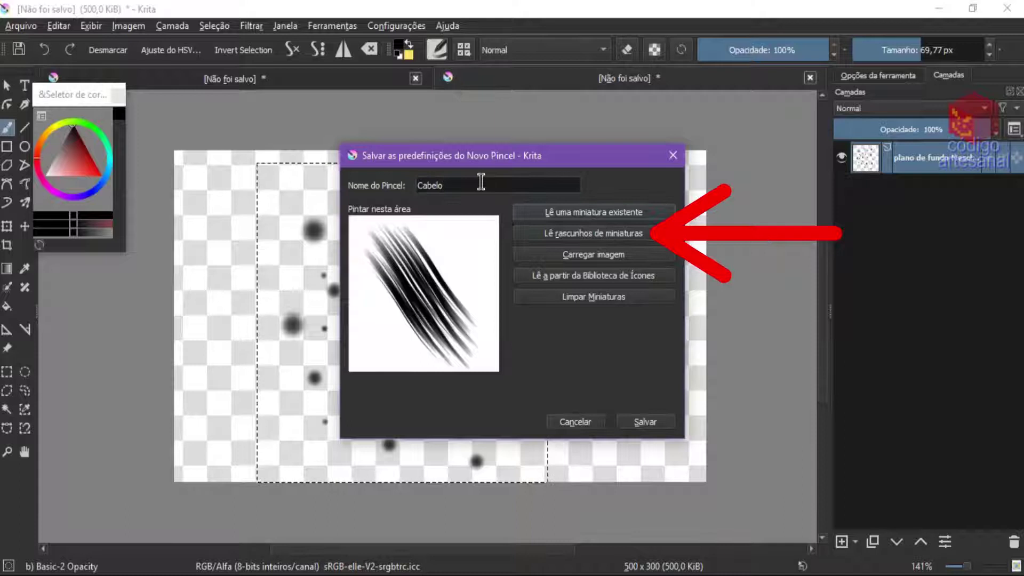
pyautogui.write('Fundo')
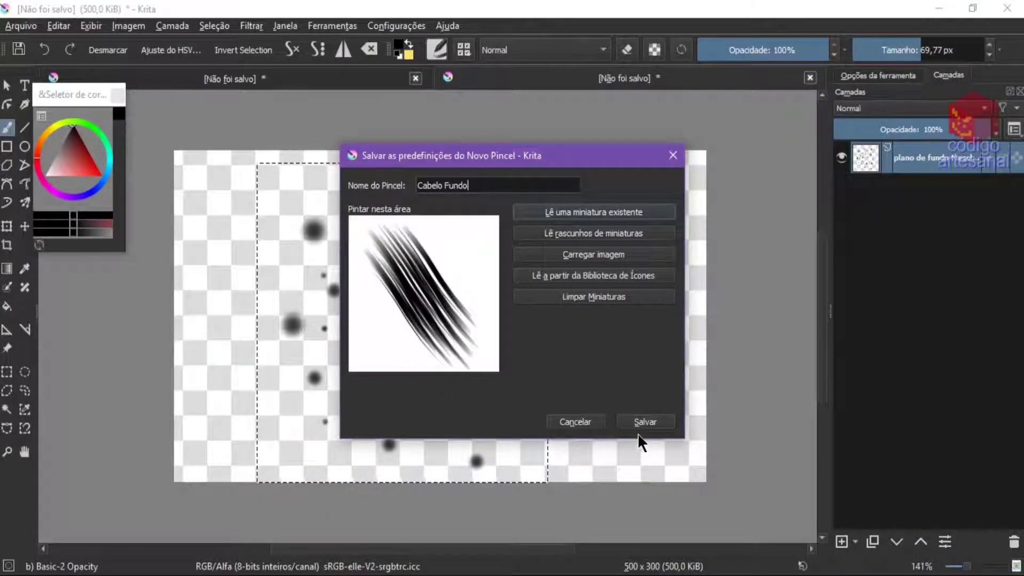
pyautogui.click(644, 423)
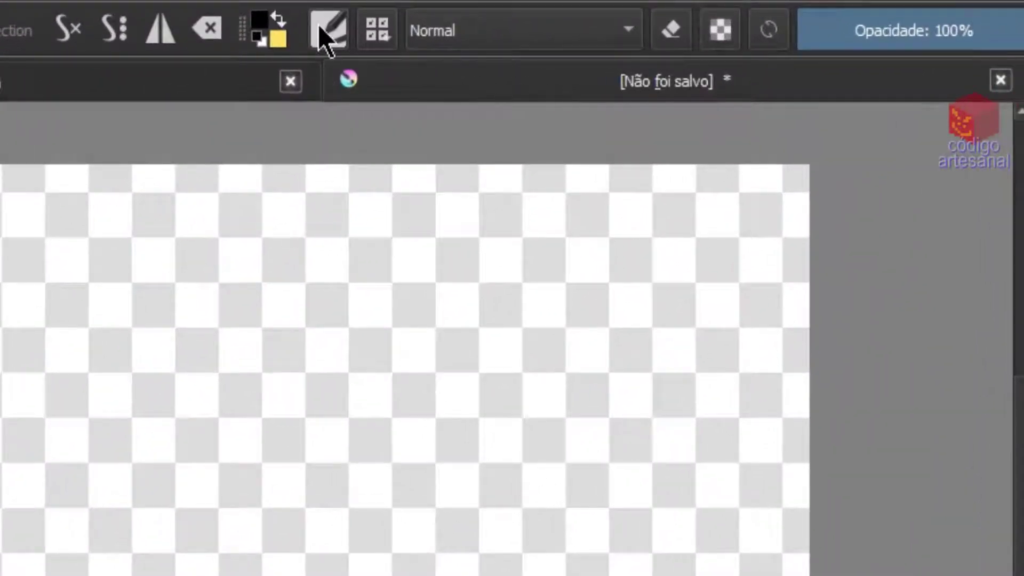
# Make cabelo_Fundo the active brush preset, with white as the colour, and open its brush settings.
pyautogui.click(372, 31)
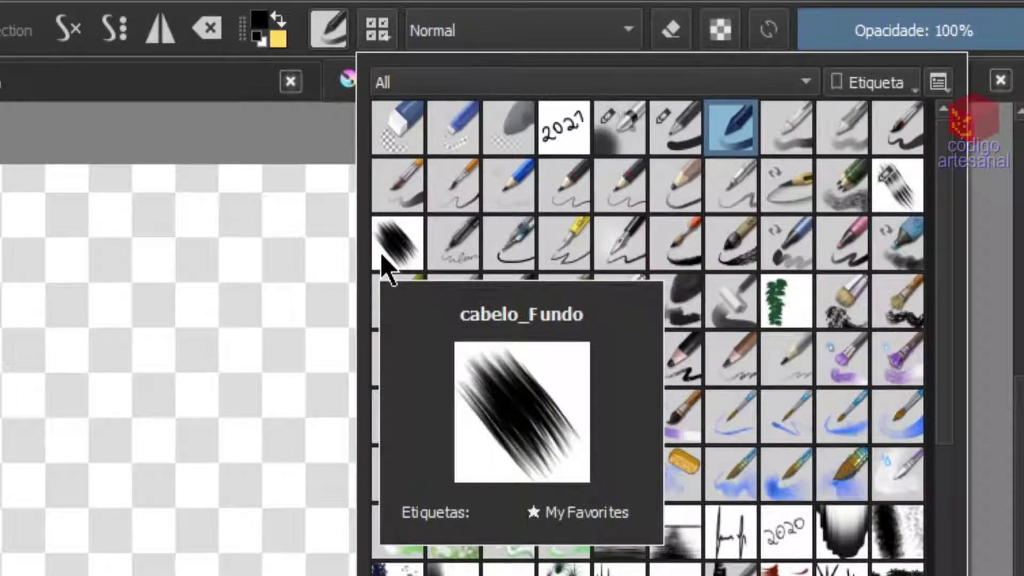
pyautogui.click(383, 257)
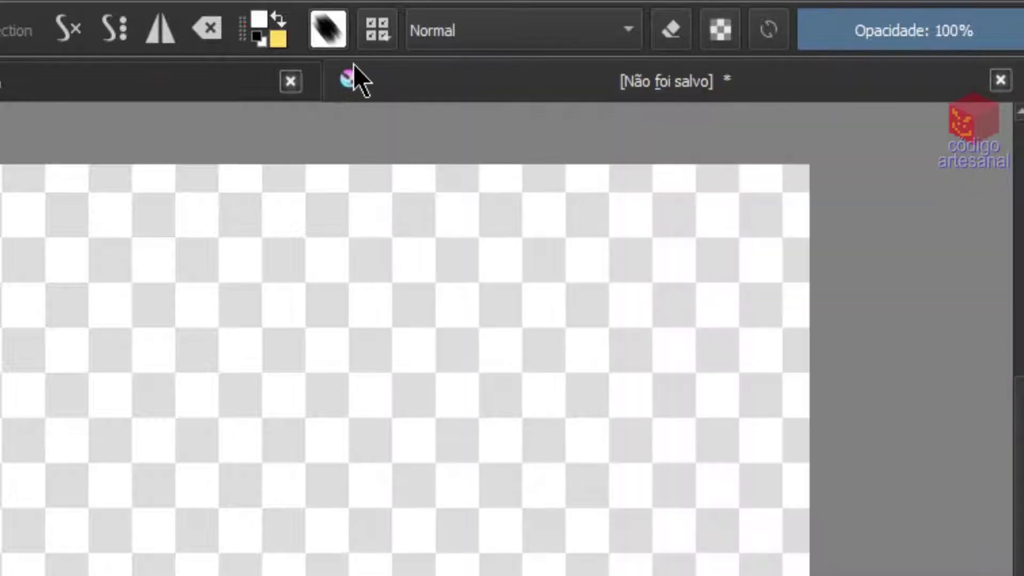
pyautogui.click(269, 21)
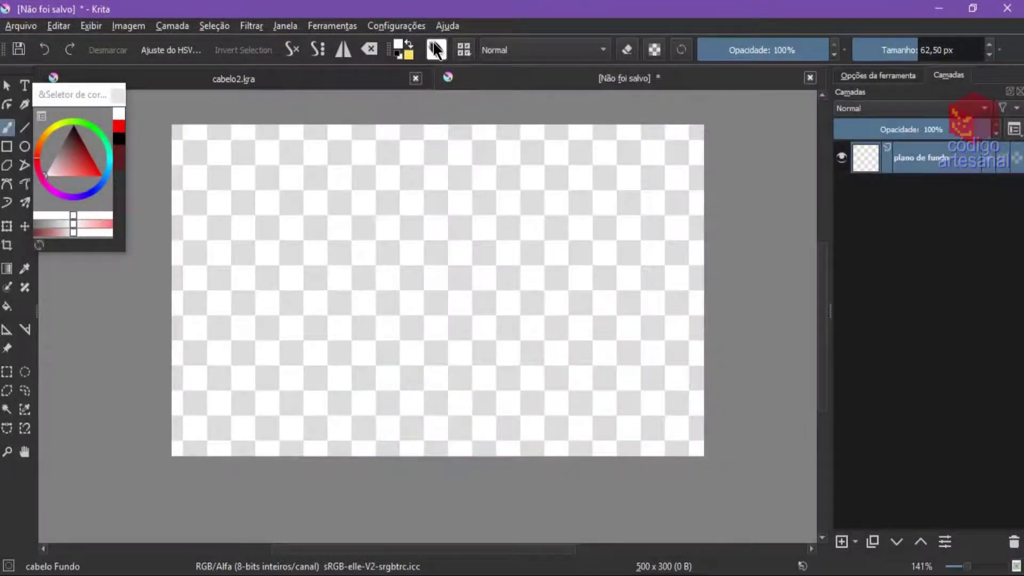
pyautogui.click(434, 45)
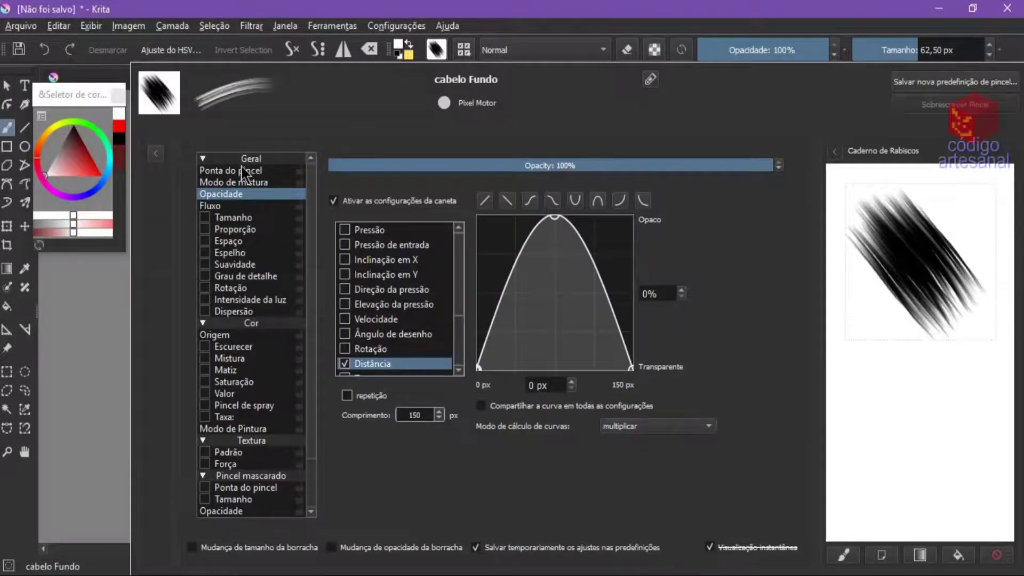
# Reduce the brush tip size to about 30 px and the brush opacity to 30%.
pyautogui.click(242, 169)
pyautogui.moveTo(670, 238); pyautogui.dragTo(670, 246)
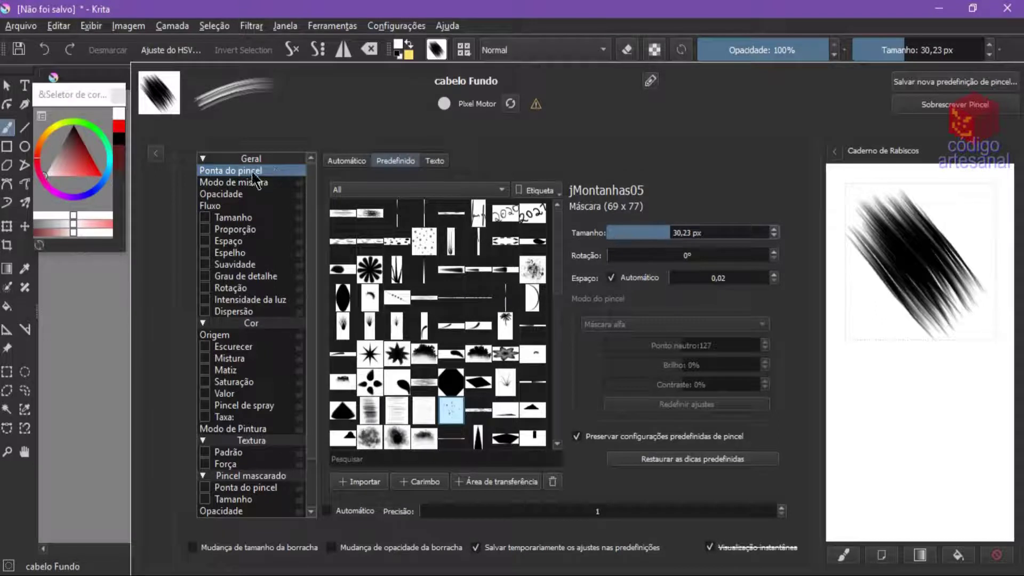
pyautogui.click(235, 197)
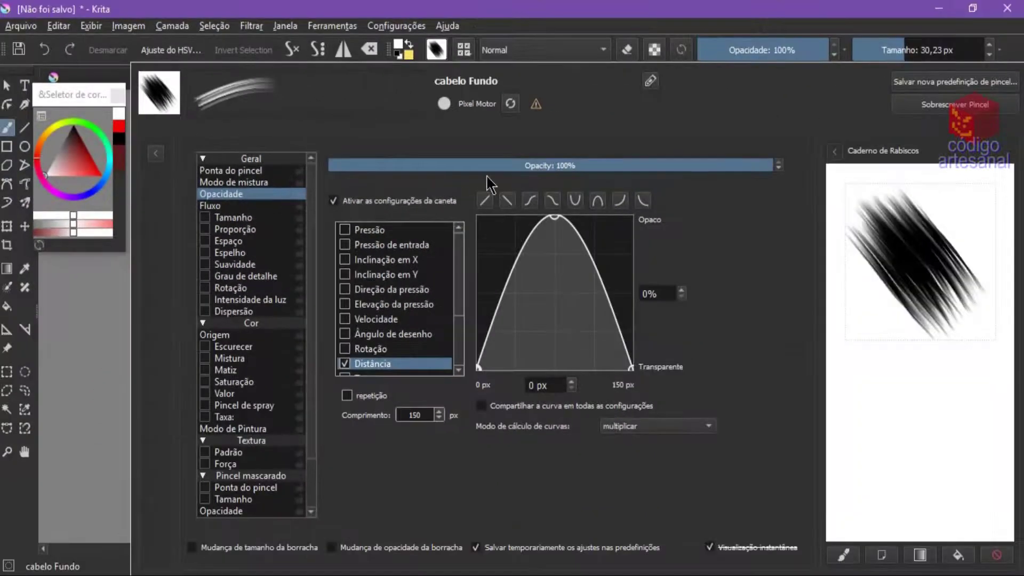
pyautogui.click(477, 166)
pyautogui.moveTo(477, 169); pyautogui.dragTo(463, 172)
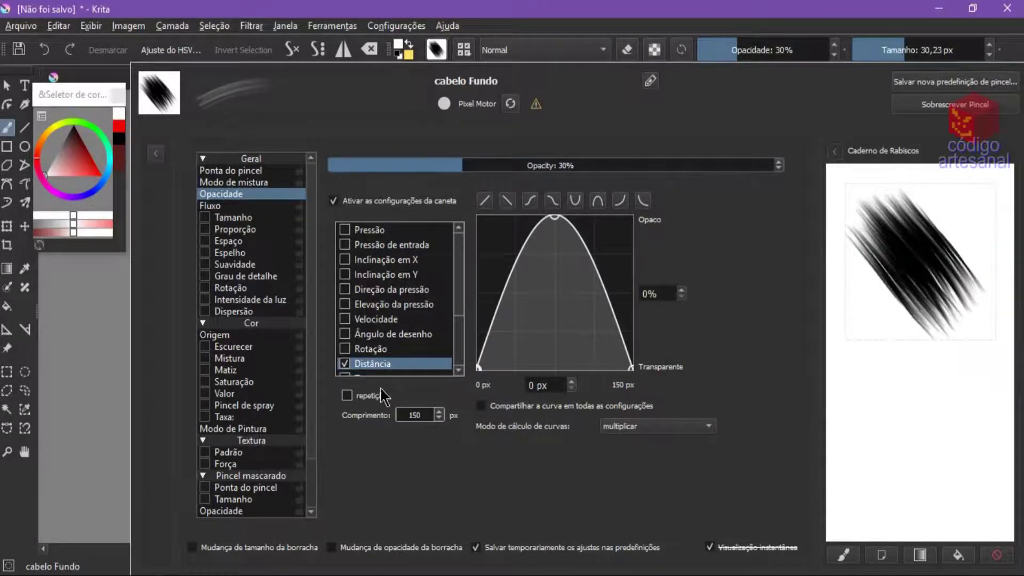
# Shorten the distance opacity fade to 30 px and test the brush with scratchpad strokes.
pyautogui.doubleClick(415, 415)
pyautogui.write('30')
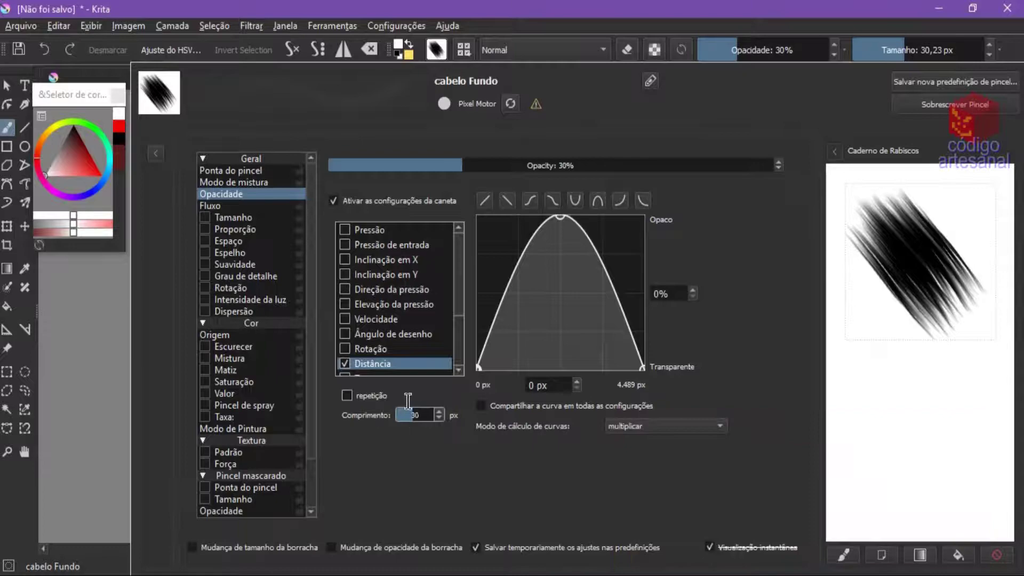
pyautogui.moveTo(880, 224); pyautogui.dragTo(939, 264)
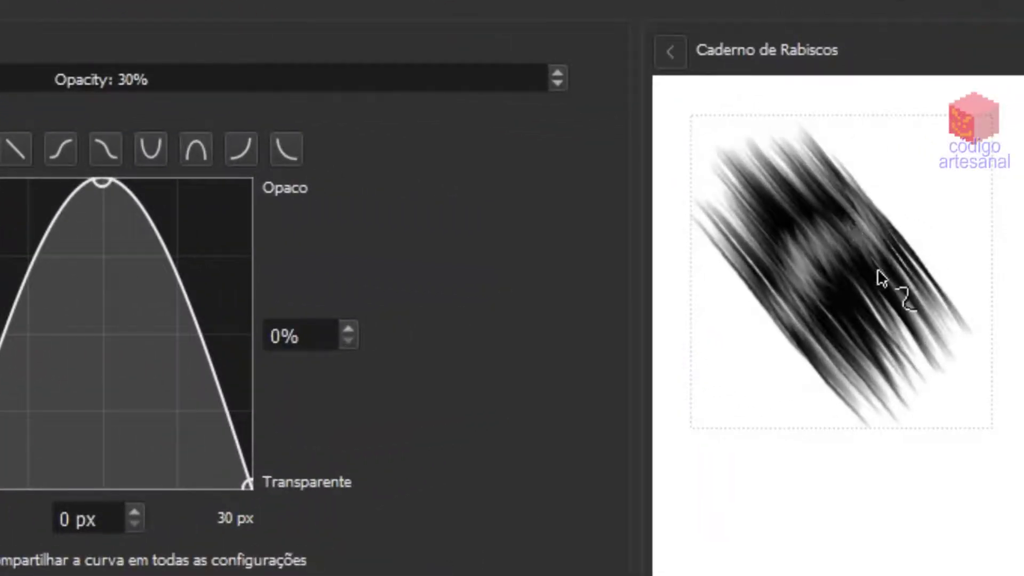
pyautogui.moveTo(839, 315)
pyautogui.mouseDown()
pyautogui.moveTo(783, 308)
pyautogui.moveTo(833, 324)
pyautogui.moveTo(816, 226)
pyautogui.moveTo(896, 272)
pyautogui.moveTo(878, 213)
pyautogui.moveTo(839, 265)
pyautogui.moveTo(830, 320)
pyautogui.moveTo(775, 313)
pyautogui.moveTo(820, 292)
pyautogui.moveTo(841, 229)
pyautogui.moveTo(924, 247)
pyautogui.mouseUp()
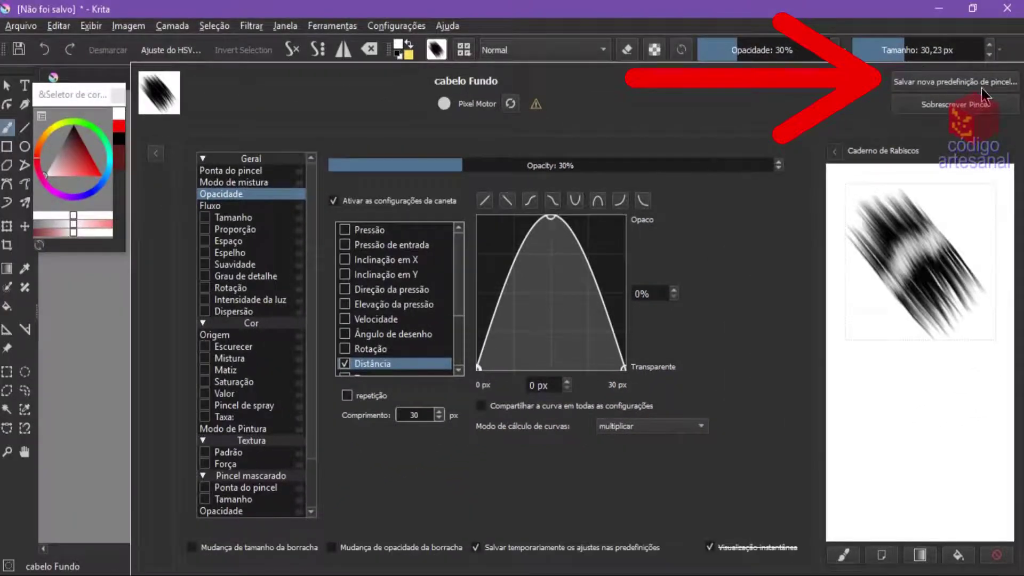
# Save the brush as new preset 'cabelo_brilho' with the scratchpad strokes as its thumbnail.
pyautogui.click(957, 85)
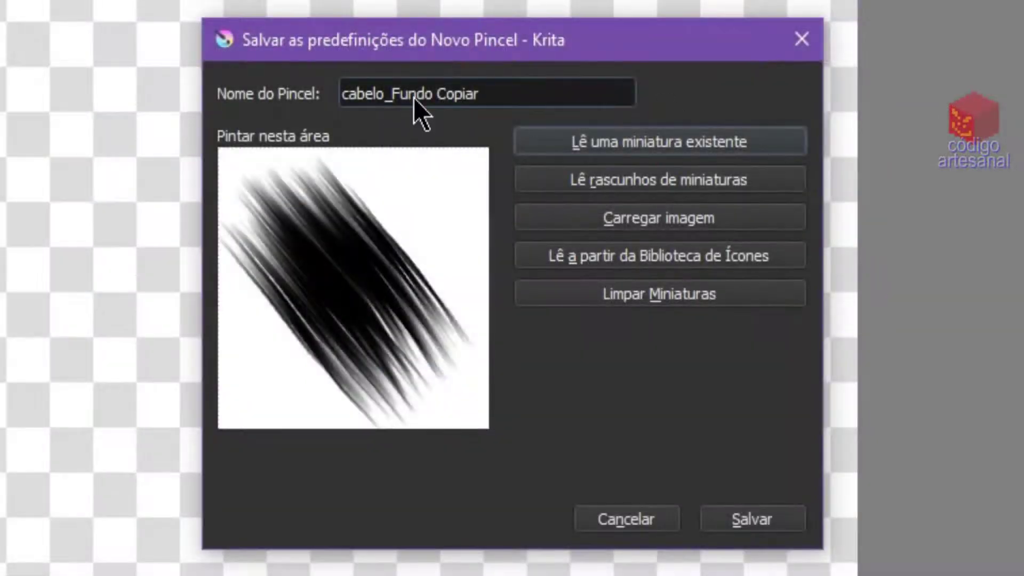
pyautogui.click(683, 190)
pyautogui.press('BackSpace')
pyautogui.press('BackSpace')
pyautogui.press('BackSpace')
pyautogui.press('BackSpace')
pyautogui.press('BackSpace')
pyautogui.press('BackSpace')
pyautogui.write('brilho')
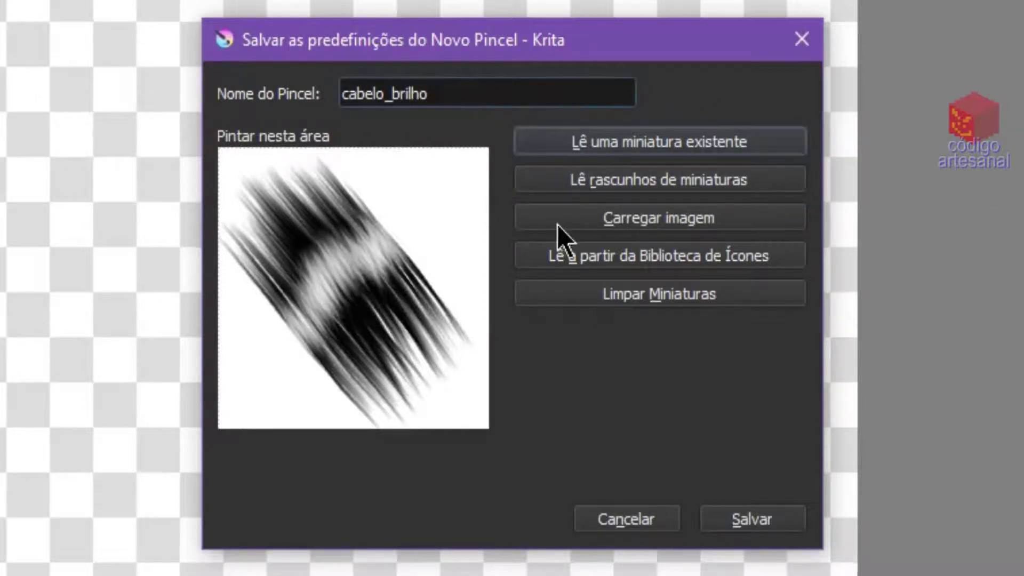
pyautogui.click(734, 516)
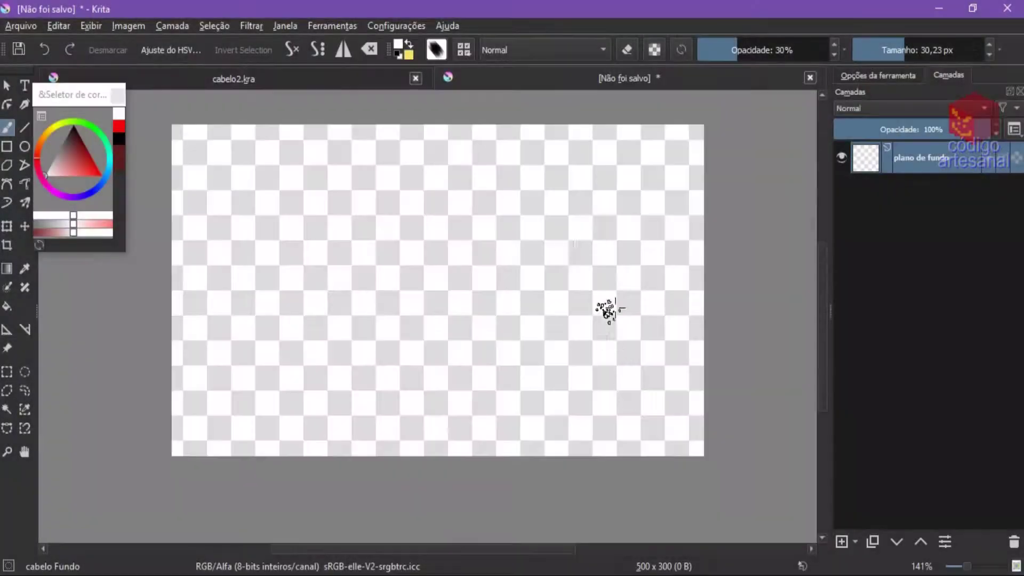
# With the cabelo Fundo brush, paint five diagonal black hair strokes across the canvas centre.
pyautogui.click(463, 50)
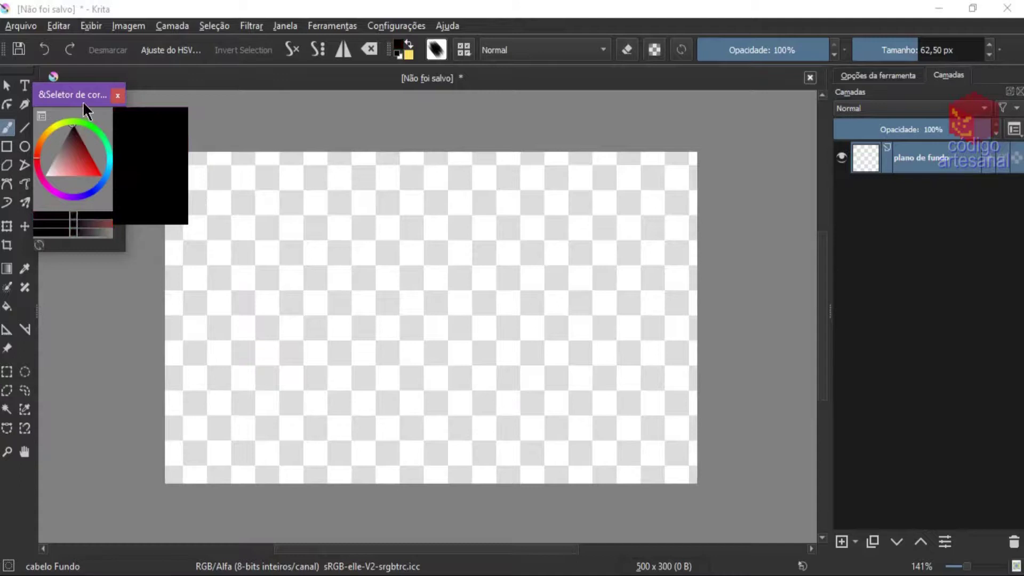
pyautogui.moveTo(336, 280); pyautogui.dragTo(512, 374)
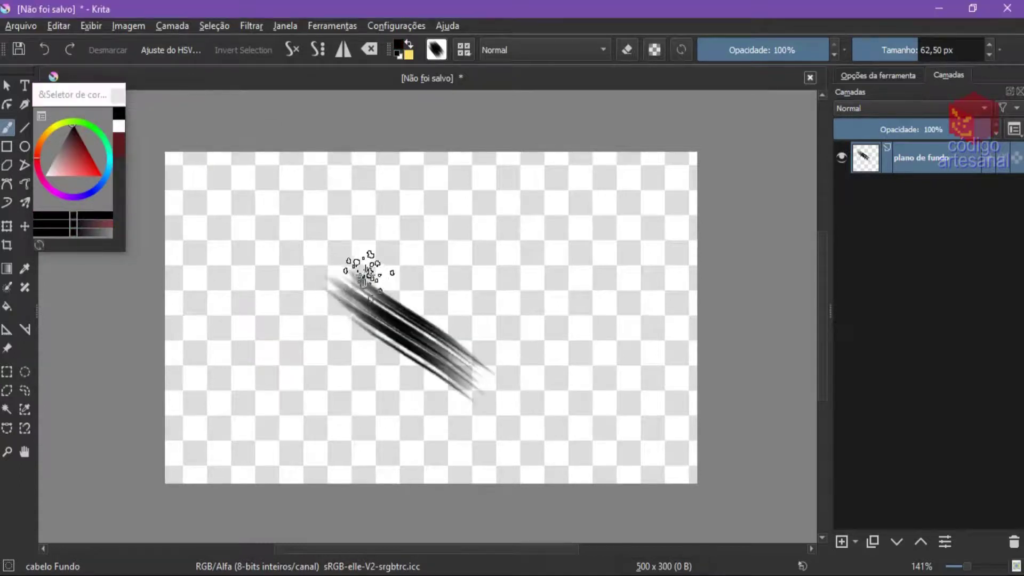
pyautogui.moveTo(356, 267)
pyautogui.mouseDown()
pyautogui.moveTo(501, 373)
pyautogui.moveTo(512, 394)
pyautogui.mouseUp()
pyautogui.moveTo(332, 320)
pyautogui.mouseDown()
pyautogui.moveTo(501, 410)
pyautogui.moveTo(487, 406)
pyautogui.mouseUp()
pyautogui.moveTo(320, 304); pyautogui.dragTo(485, 423)
pyautogui.moveTo(320, 325); pyautogui.dragTo(507, 453)
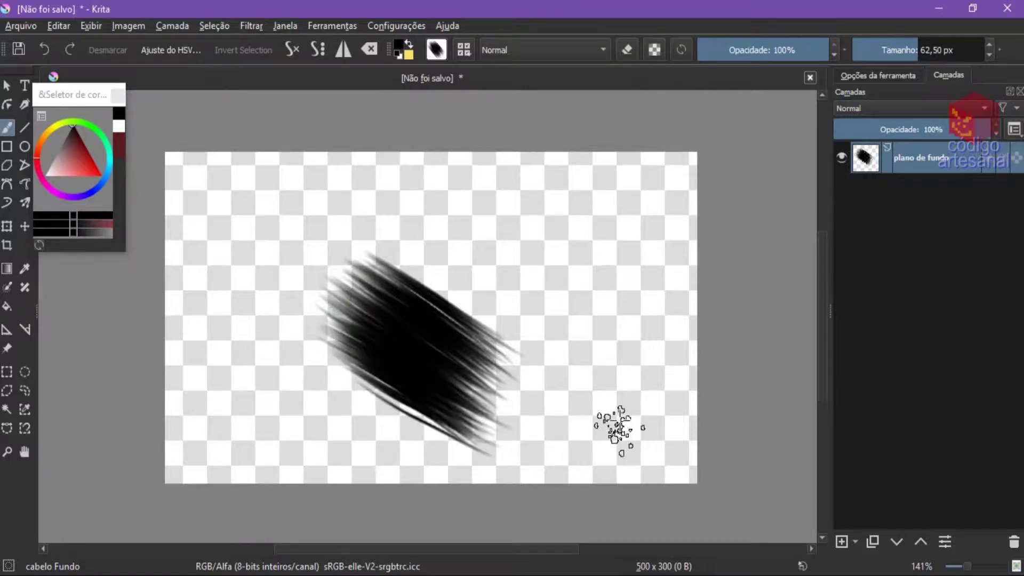
# Put the plano de fundo layer in a quick clipping group and pick a light highlight colour.
pyautogui.rightClick(915, 152)
pyautogui.moveTo(712, 360)
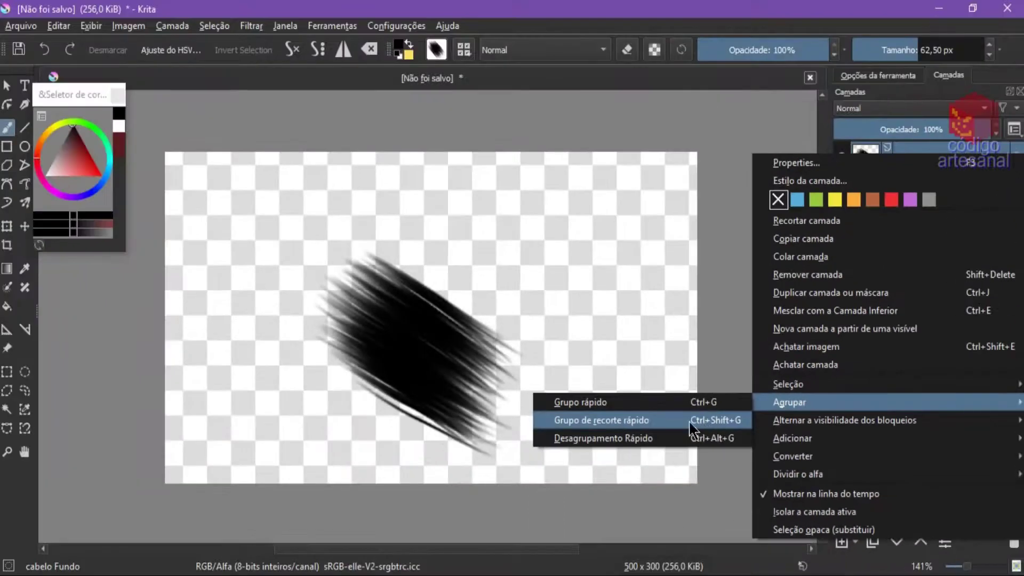
pyautogui.click(690, 427)
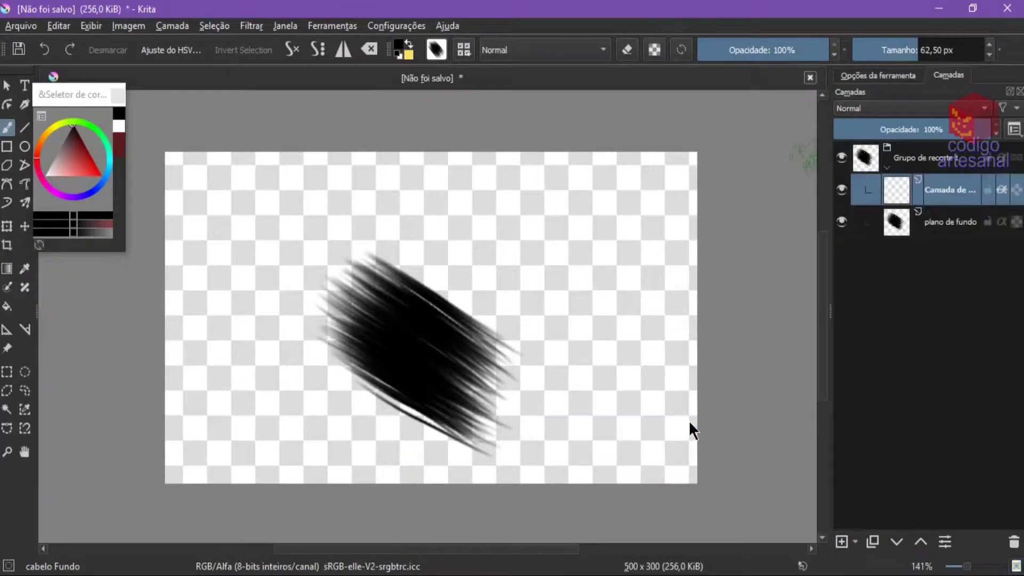
pyautogui.moveTo(80, 160); pyautogui.dragTo(27, 188)
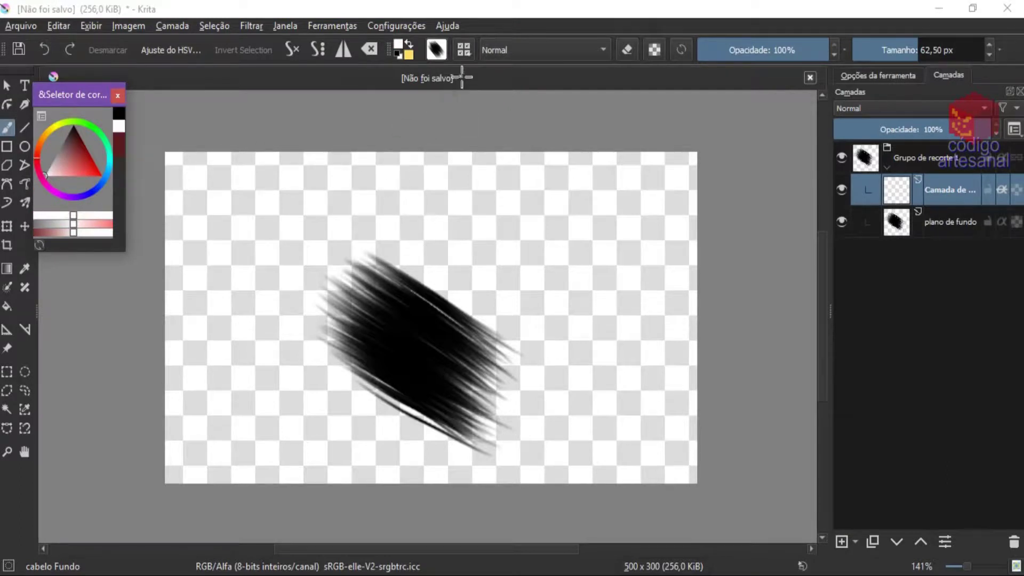
pyautogui.click(464, 48)
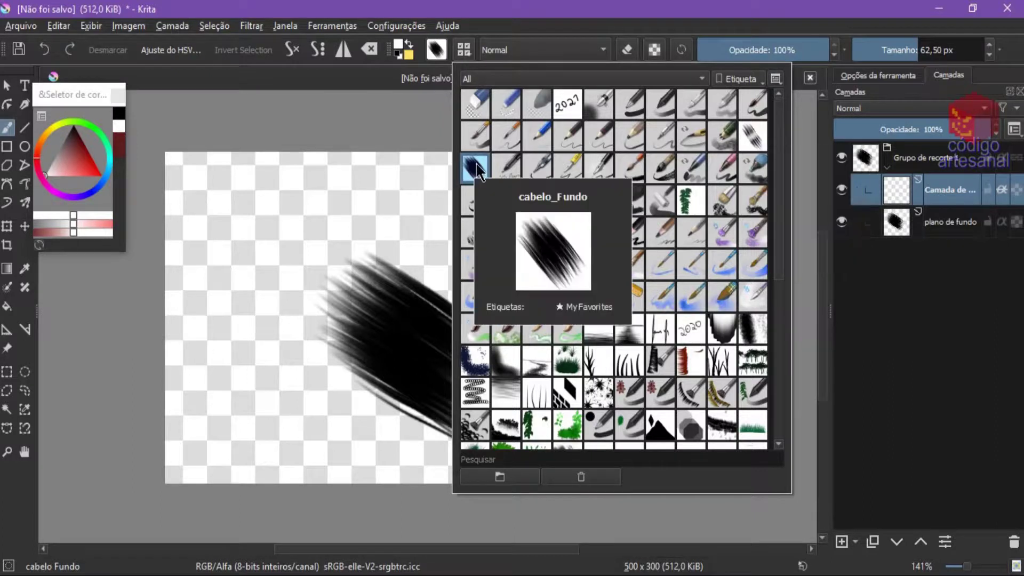
# Paint a white highlight stroke over the hair patch centre with the Cabelo brilho brush.
pyautogui.click(749, 144)
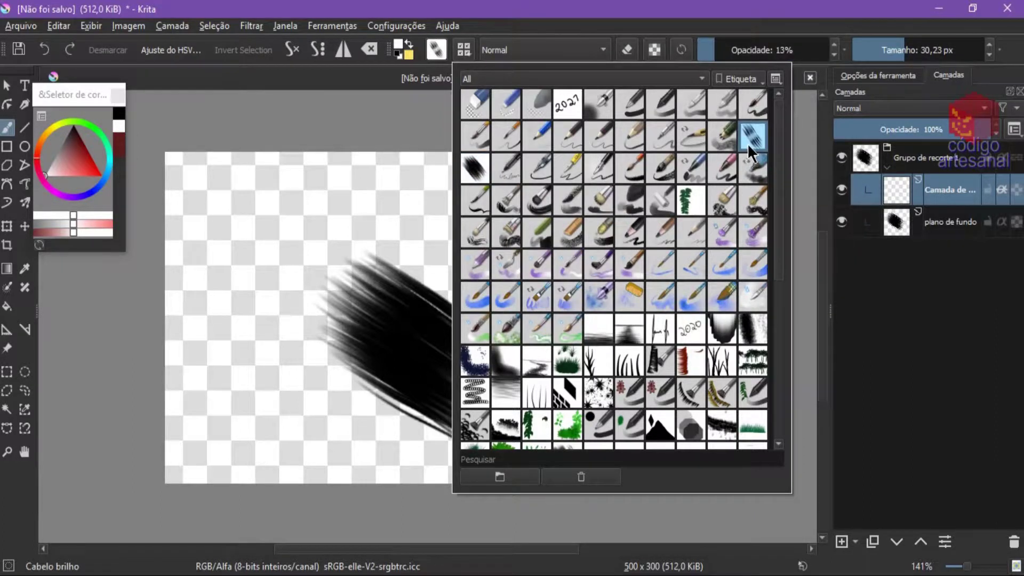
pyautogui.press('x')
pyautogui.moveTo(434, 305)
pyautogui.mouseDown()
pyautogui.moveTo(434, 370)
pyautogui.moveTo(416, 410)
pyautogui.moveTo(469, 354)
pyautogui.moveTo(411, 336)
pyautogui.moveTo(418, 404)
pyautogui.moveTo(464, 342)
pyautogui.moveTo(457, 359)
pyautogui.moveTo(395, 360)
pyautogui.moveTo(443, 298)
pyautogui.mouseUp()
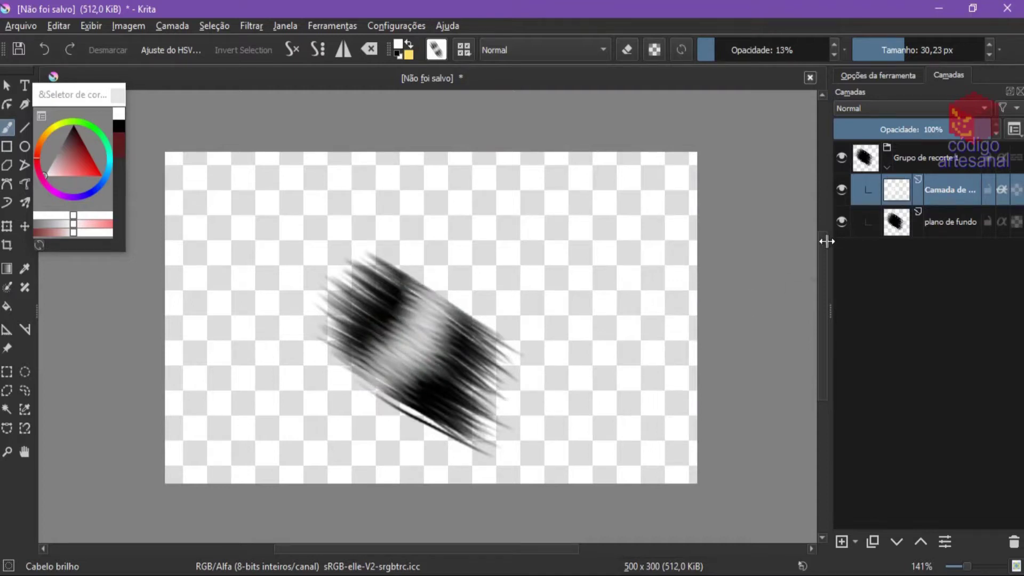